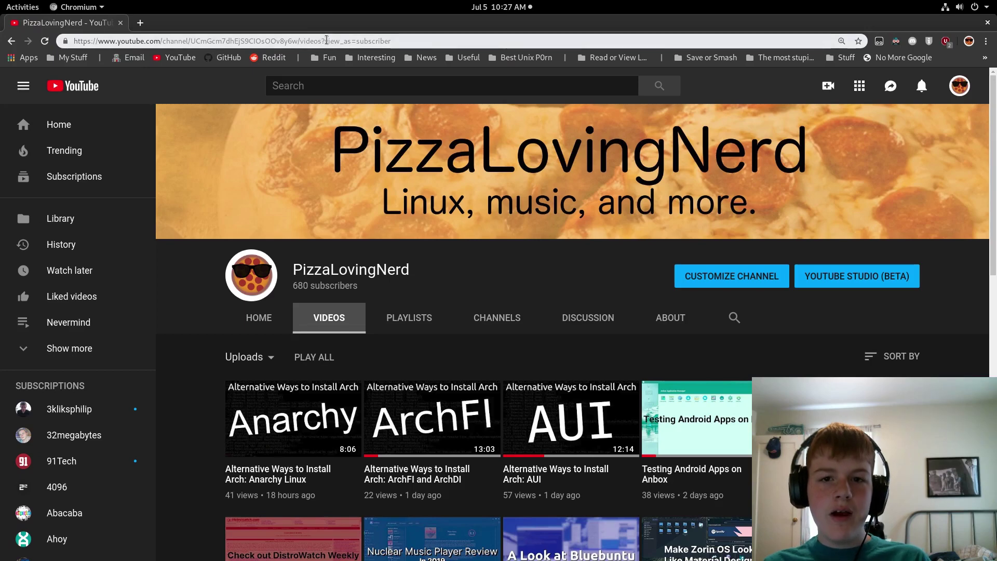
- Search the web for 'Zen installer arch'
click(326, 40)
text(Zeb)
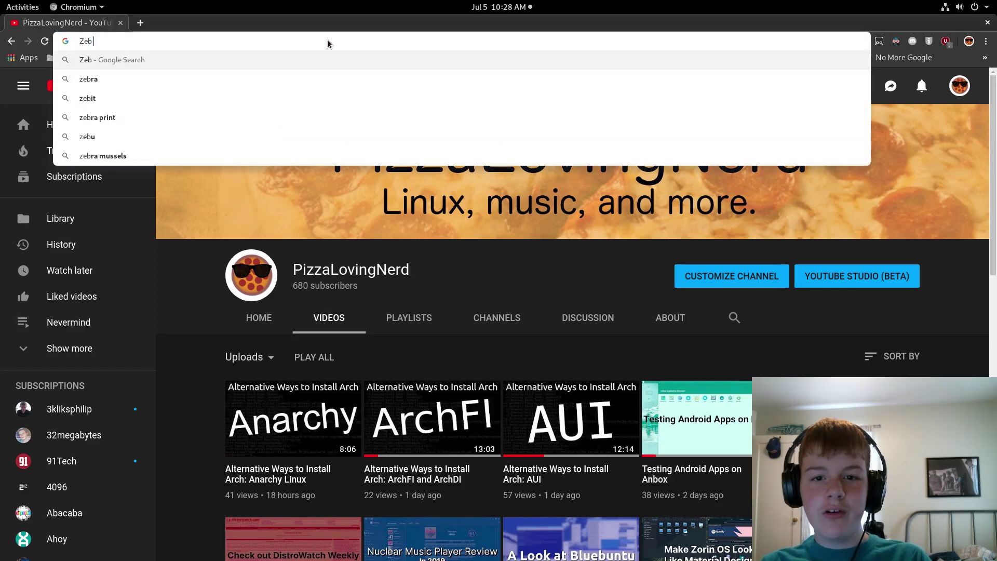
key(BackSpace)
key(BackSpace)
text(bn)
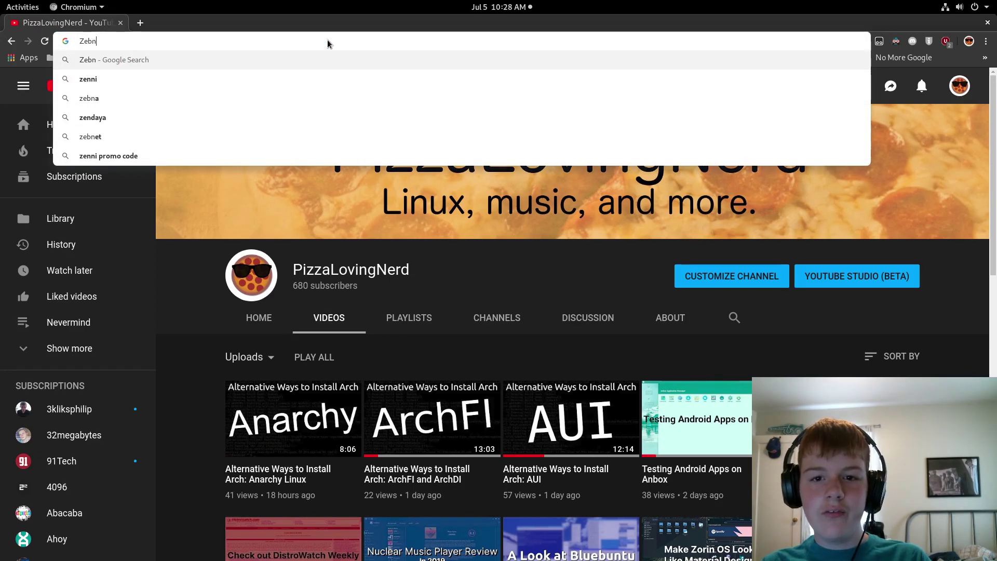
key(BackSpace)
key(BackSpace)
key(BackSpace)
key(BackSpace)
text(Zen )
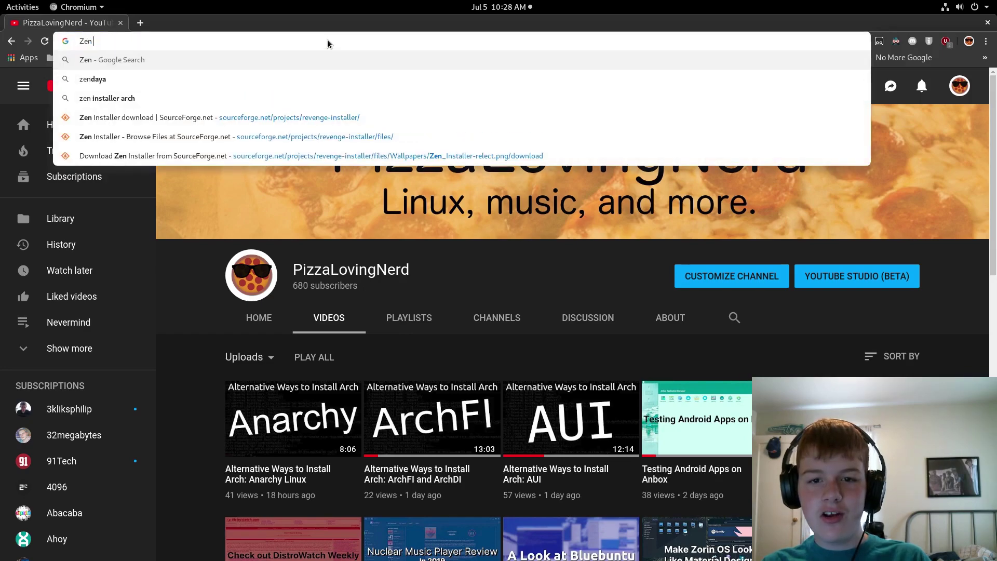
text(installer arch)
key(Return)
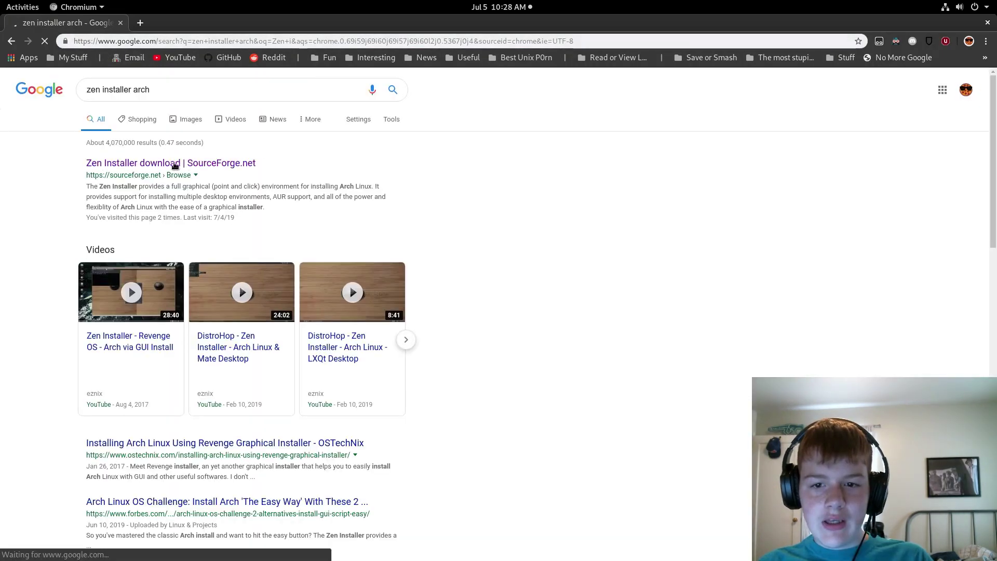
- Download zen_installer-2019.06.22-x86_64.iso from the Zen Installer SourceForge files list
click(175, 165)
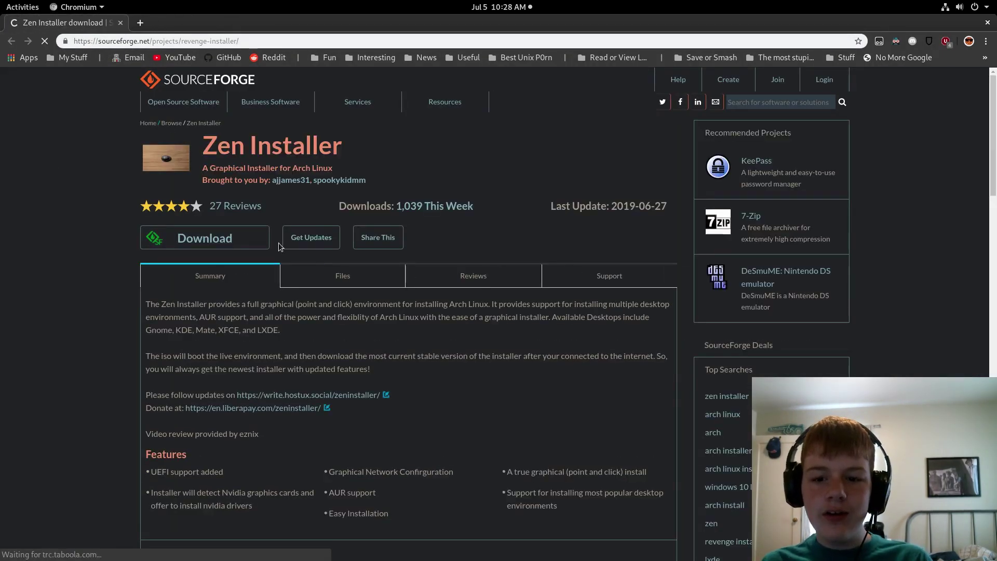
click(341, 226)
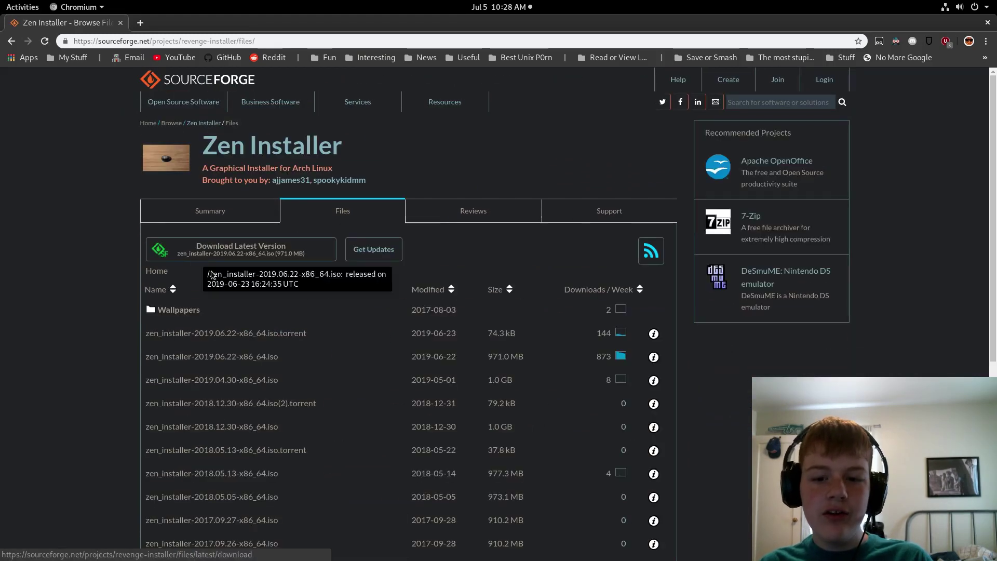
scroll(163, 273, down, 3)
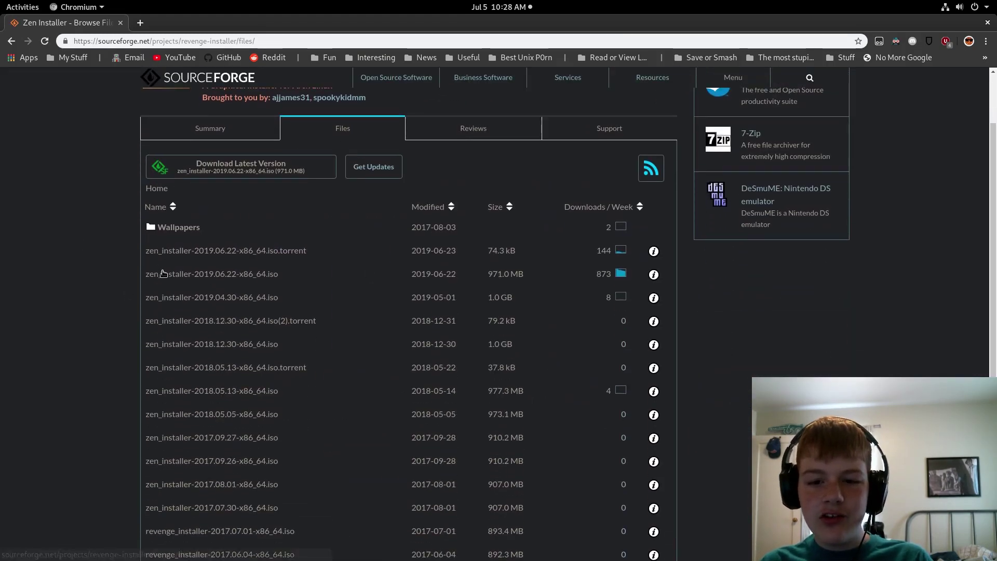
click(187, 280)
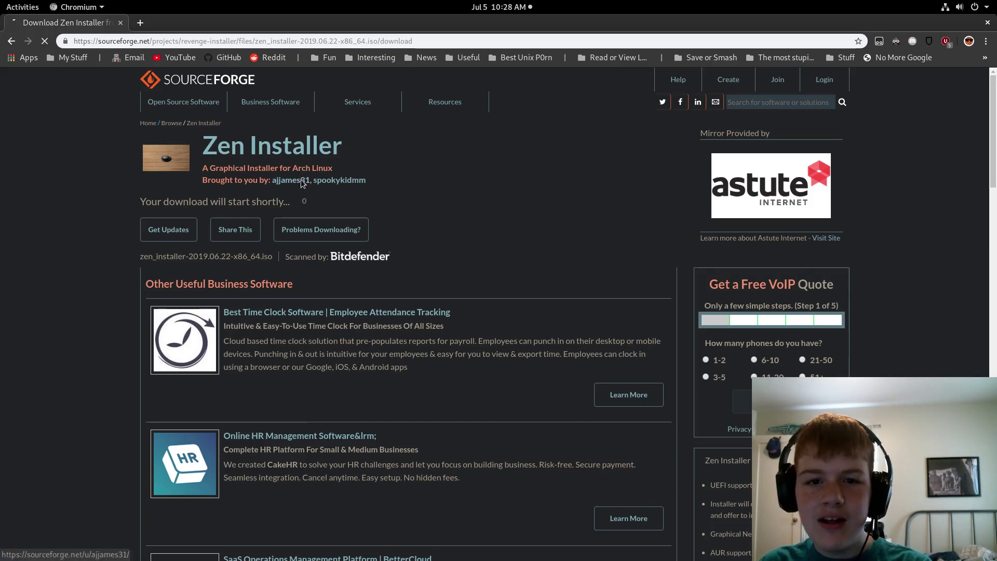
mouse_move(337, 115)
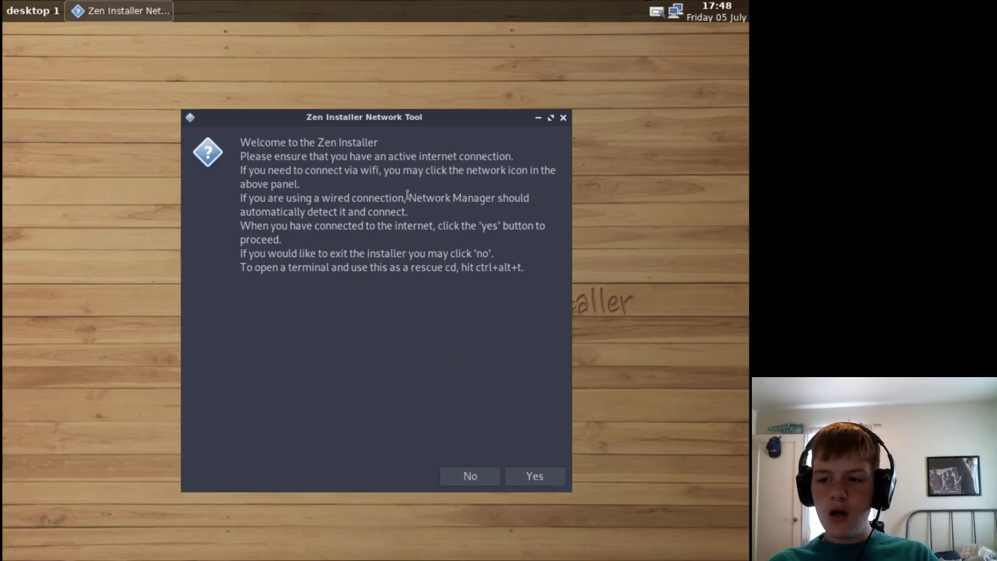
- Check the wired network connection and confirm the internet is working
drag(345, 123, 304, 92)
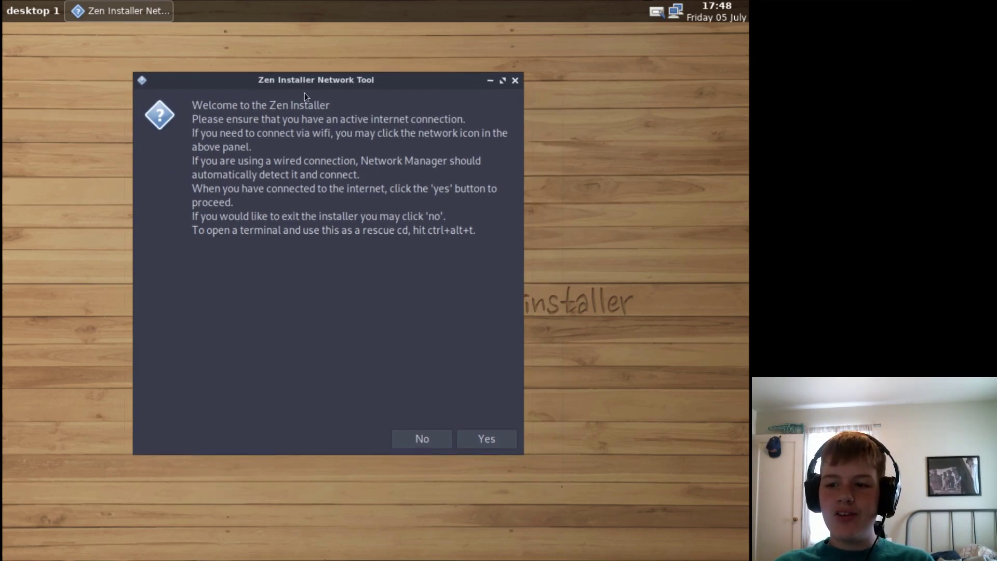
click(673, 12)
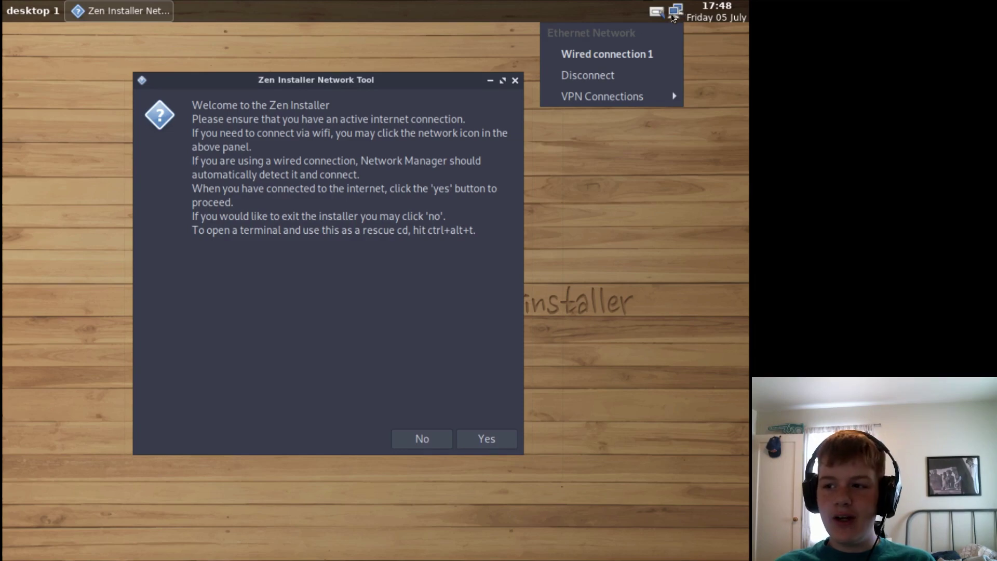
click(400, 176)
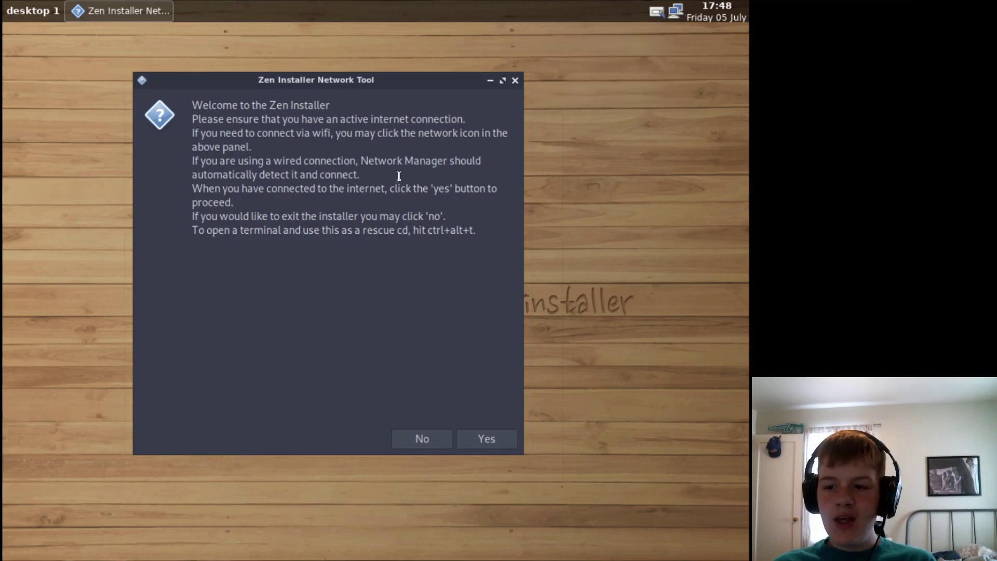
click(475, 439)
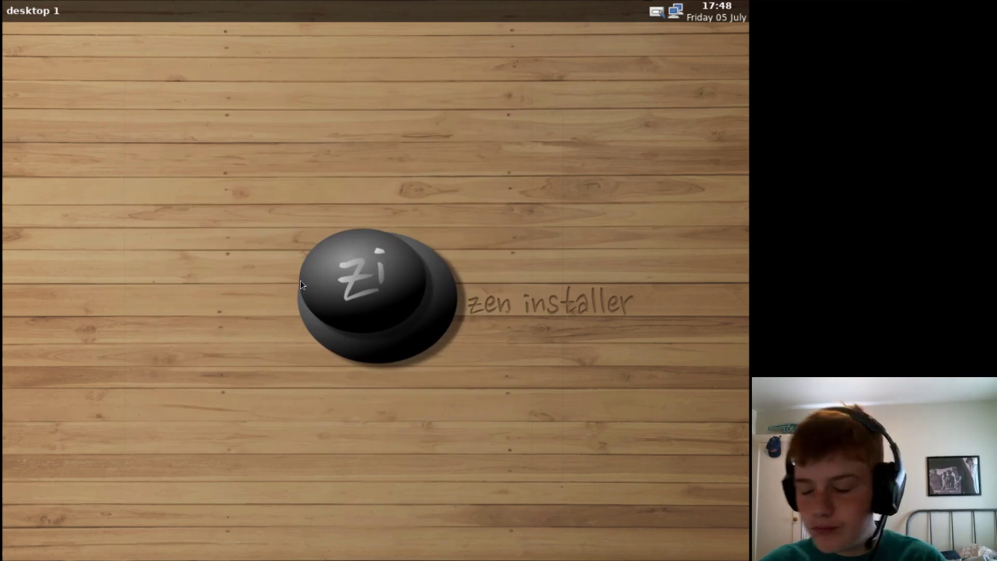
- Decline the offer to connect to a VPN
click(300, 281)
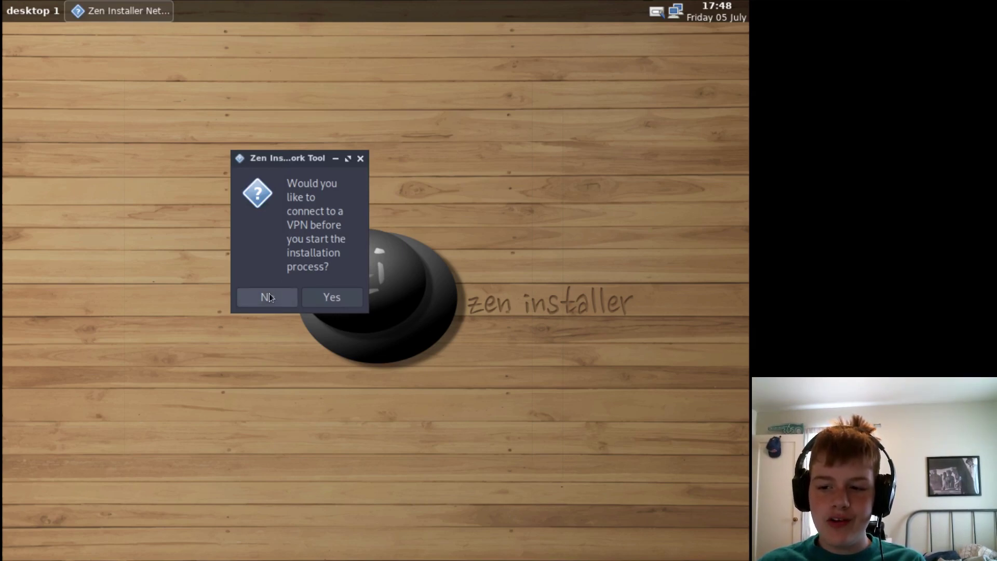
click(287, 304)
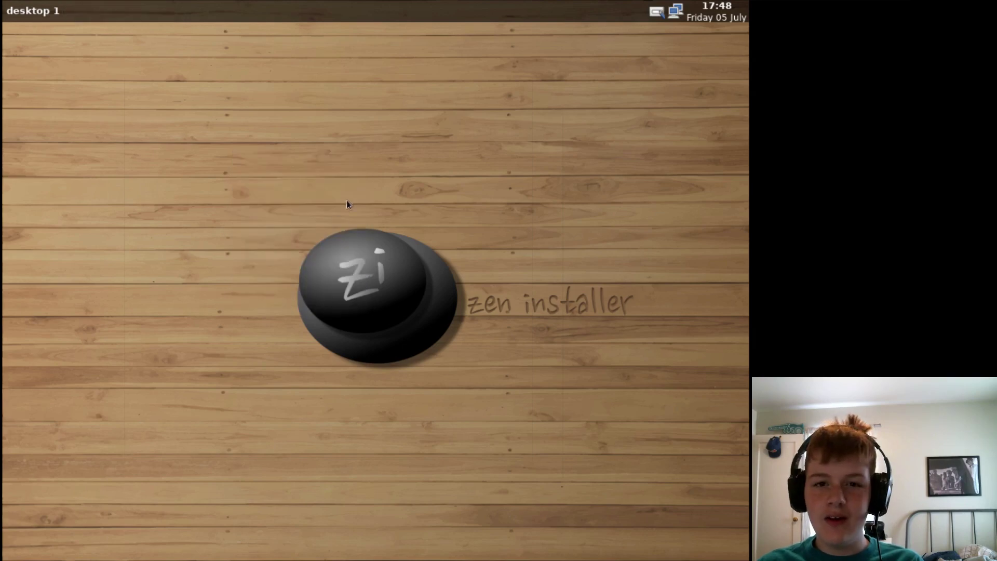
click(388, 336)
- Use automatic partitioning on /dev/sda and agree to erase all its data
drag(247, 114, 199, 74)
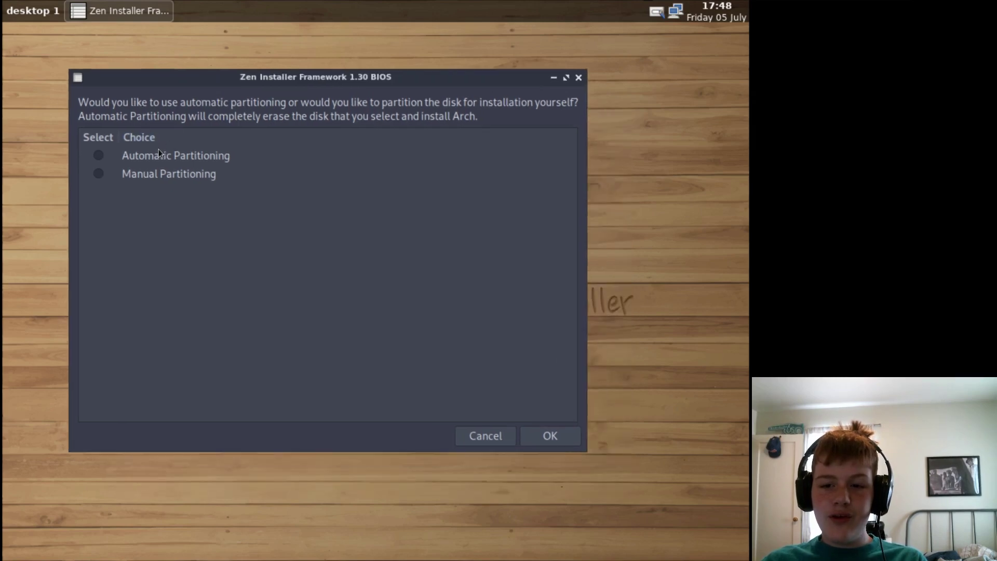
click(98, 155)
click(523, 436)
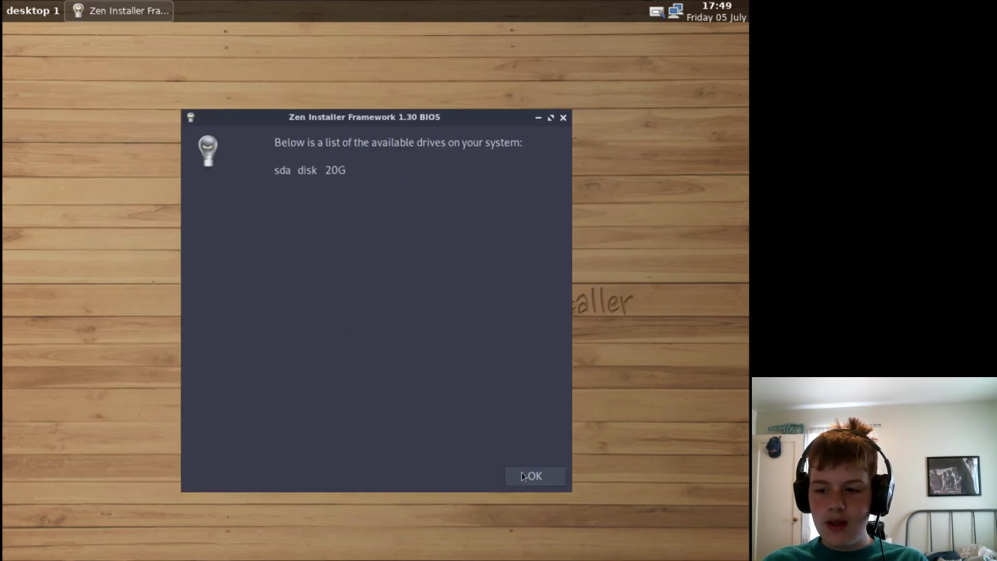
click(524, 476)
click(238, 181)
click(496, 472)
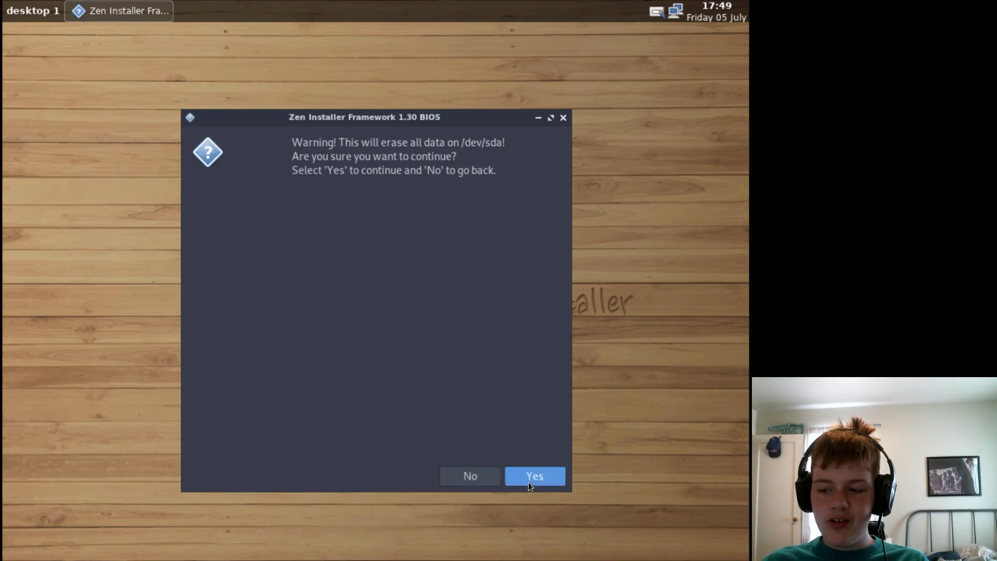
click(528, 482)
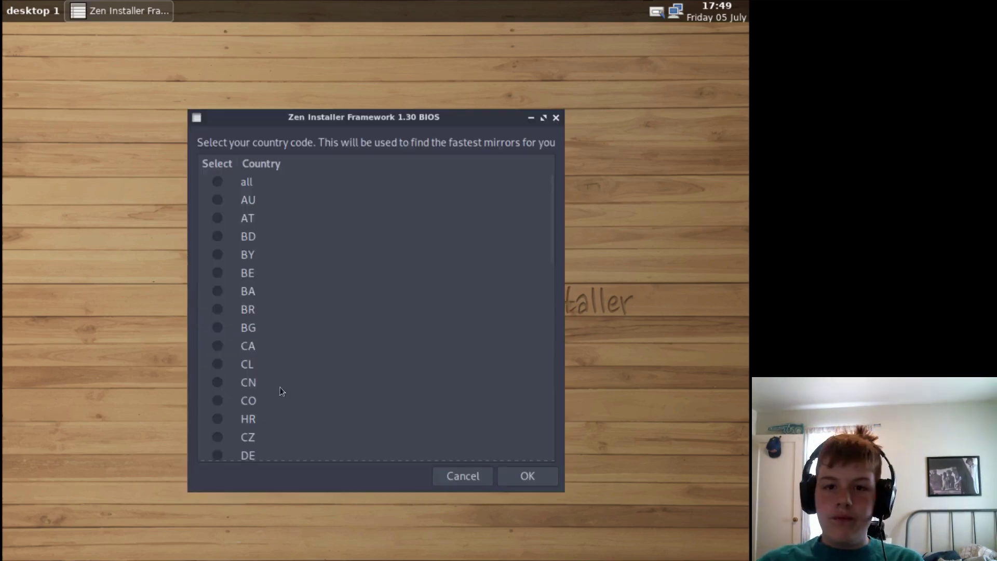
- Pick CA as the mirror country
drag(553, 233, 479, 260)
click(217, 302)
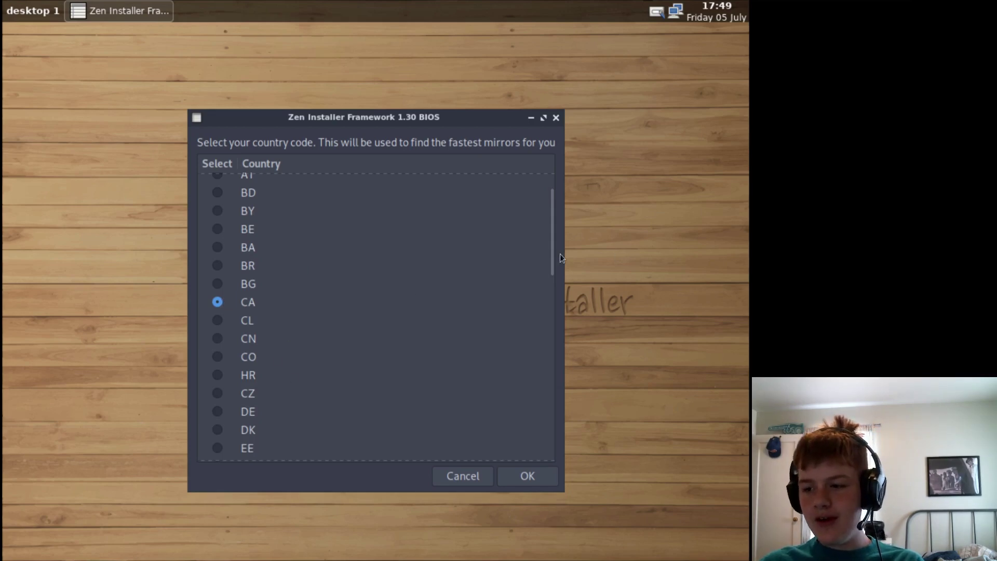
drag(551, 260, 584, 90)
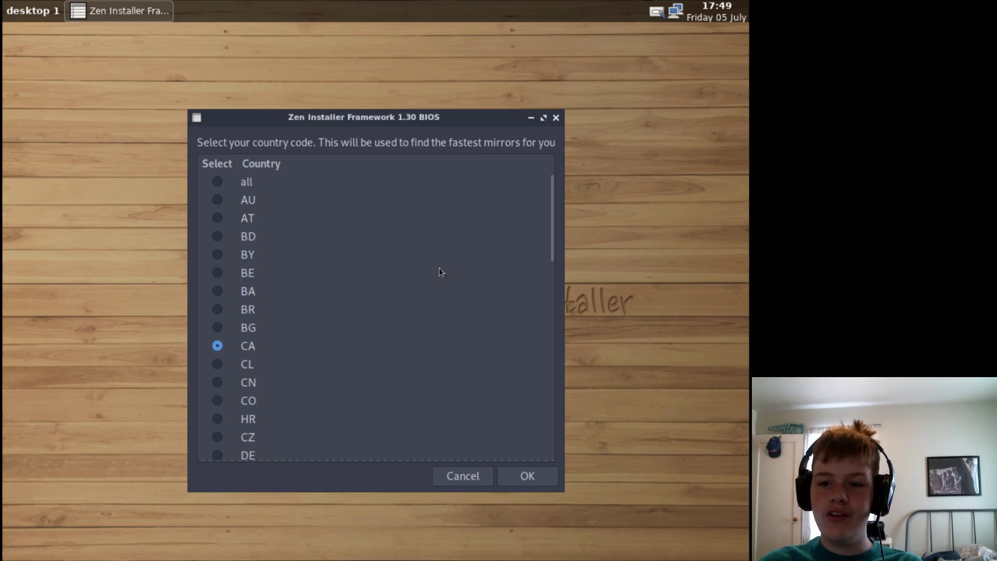
click(514, 472)
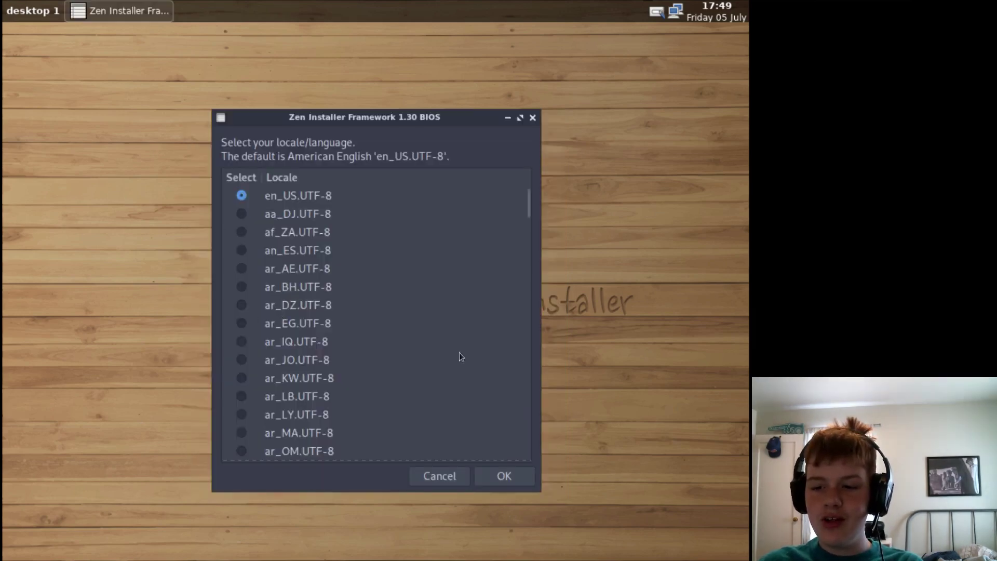
- Keep the en_US.UTF-8 locale and confirm the keyboard model
scroll(396, 269, down, 1)
scroll(389, 270, up, 1)
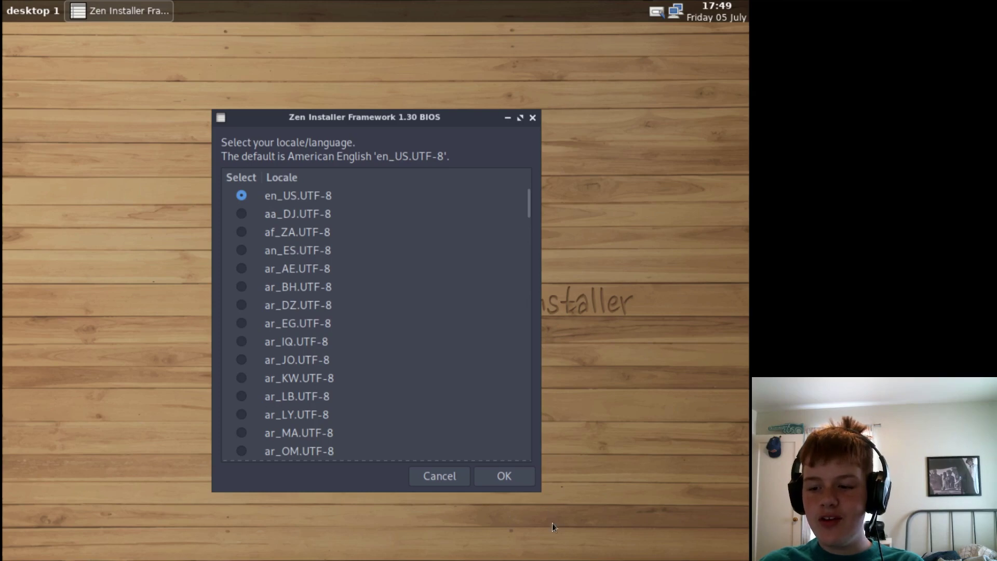
click(506, 476)
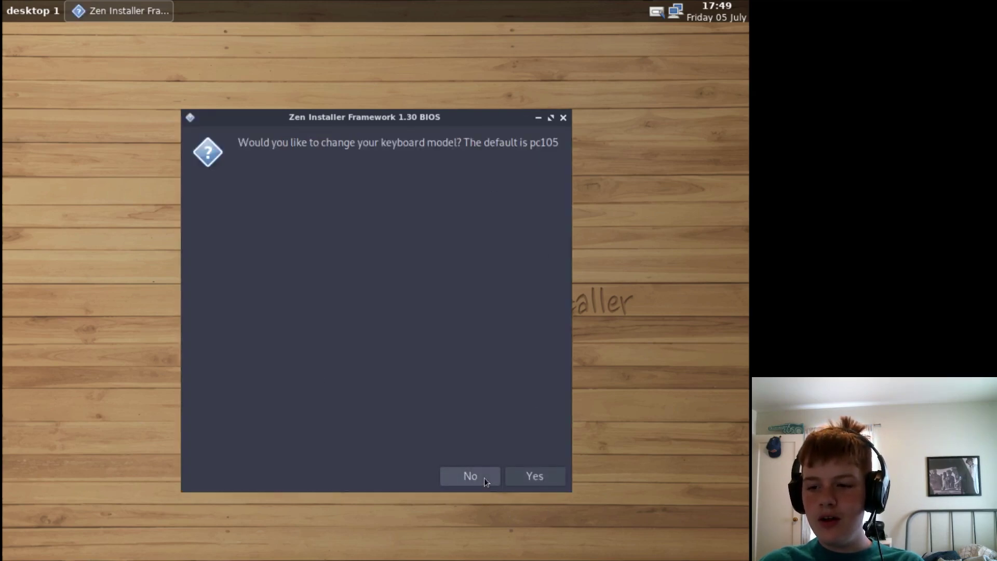
click(540, 473)
scroll(333, 276, down, 4)
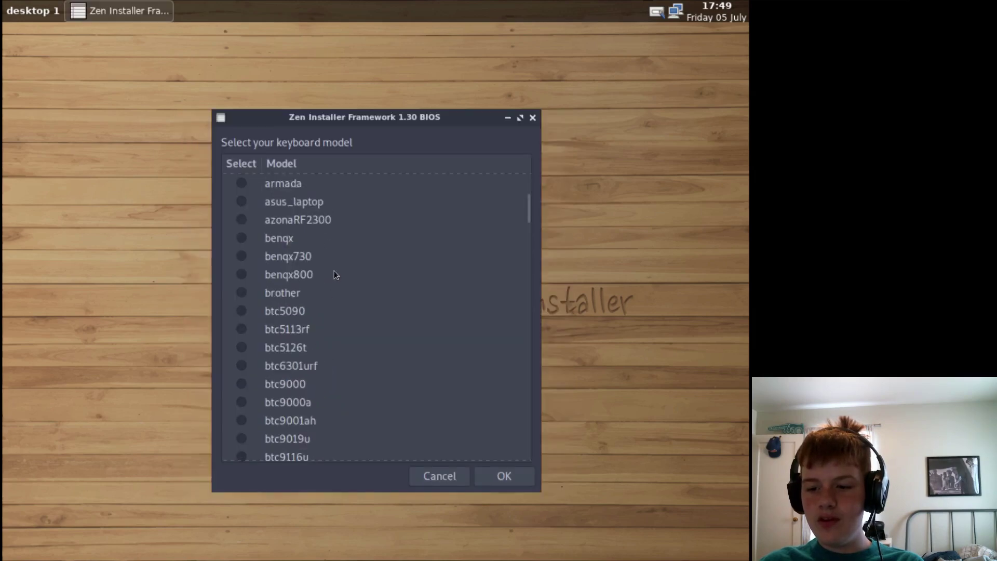
scroll(334, 275, down, 2)
drag(527, 208, 574, 152)
click(503, 476)
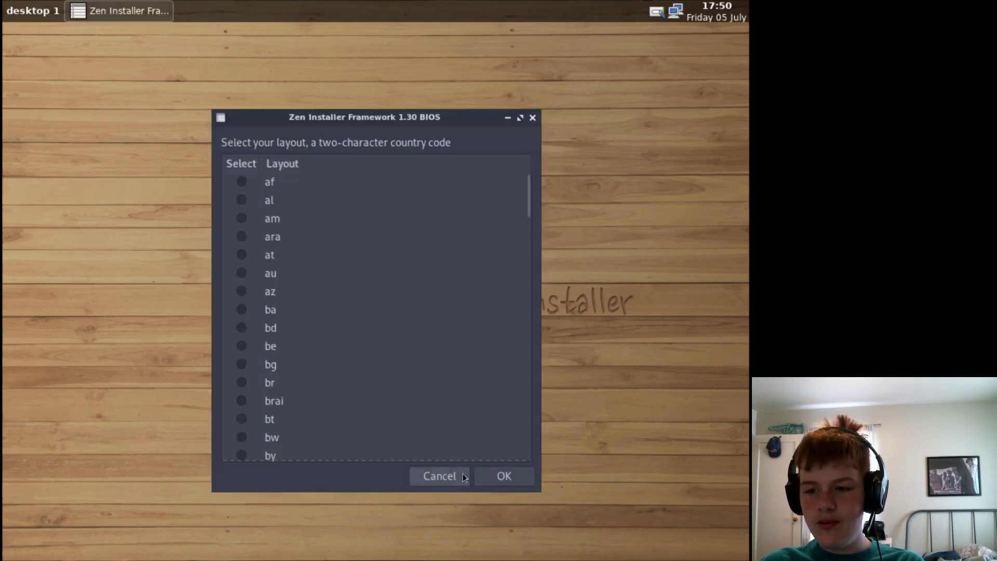
- Choose the us keyboard layout
scroll(302, 294, down, 12)
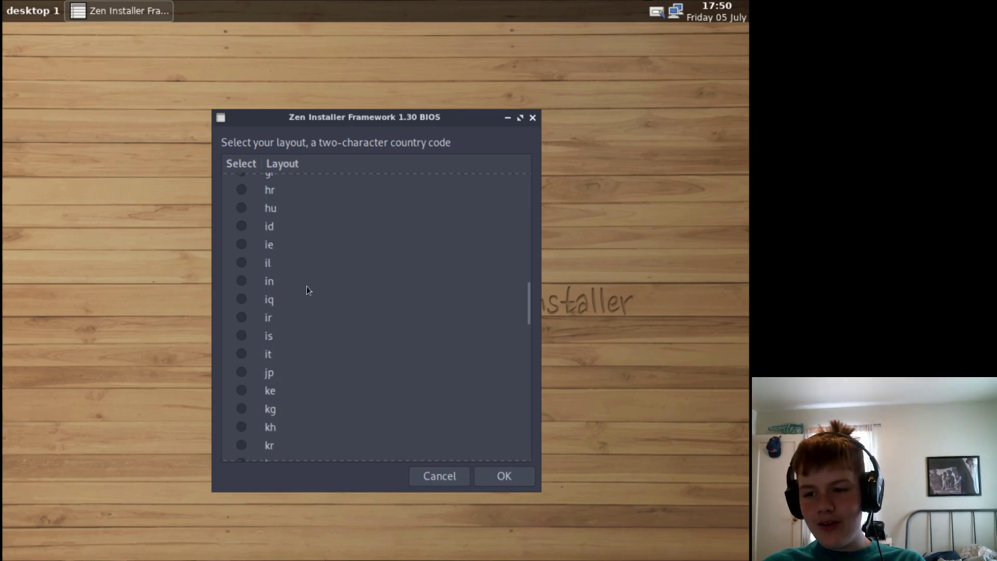
scroll(307, 287, down, 9)
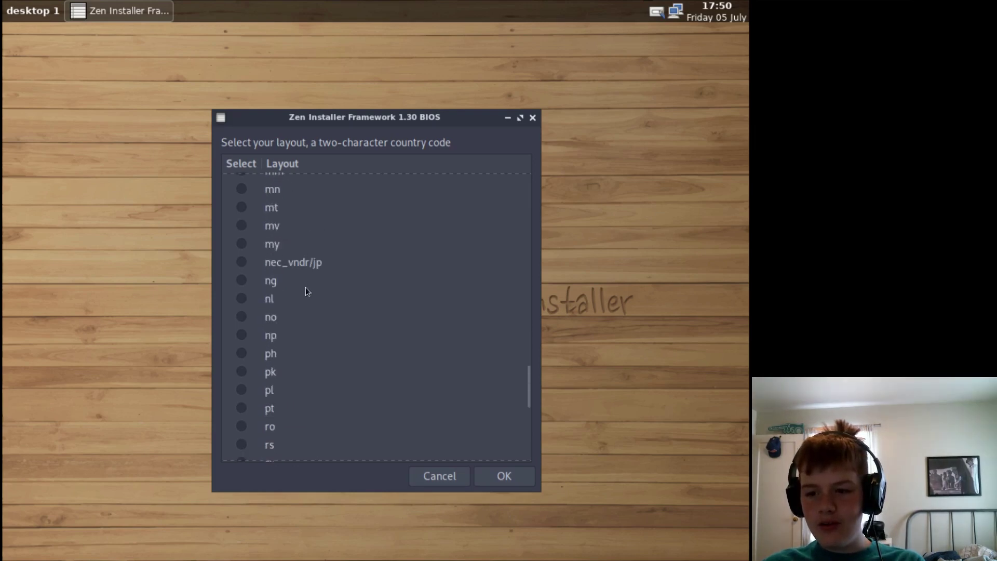
scroll(306, 288, down, 6)
click(243, 398)
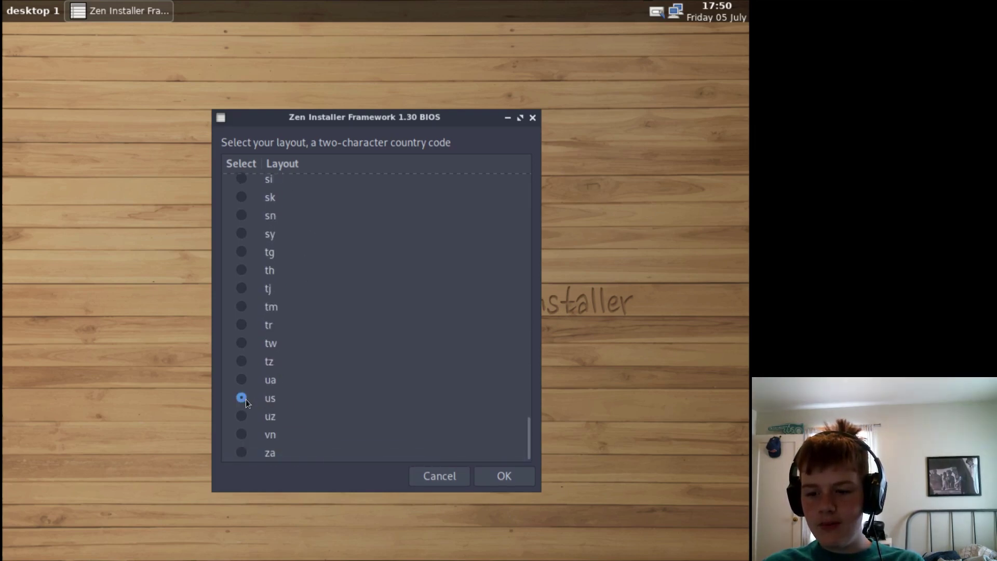
click(477, 475)
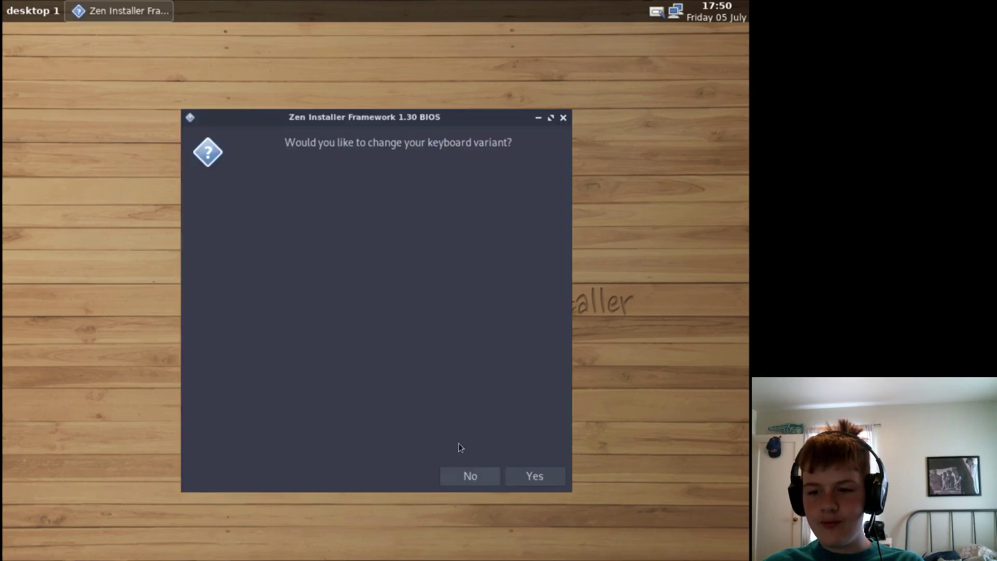
- Review the keyboard variants without changes and confirm the keymap was listed
click(507, 475)
scroll(328, 294, down, 2)
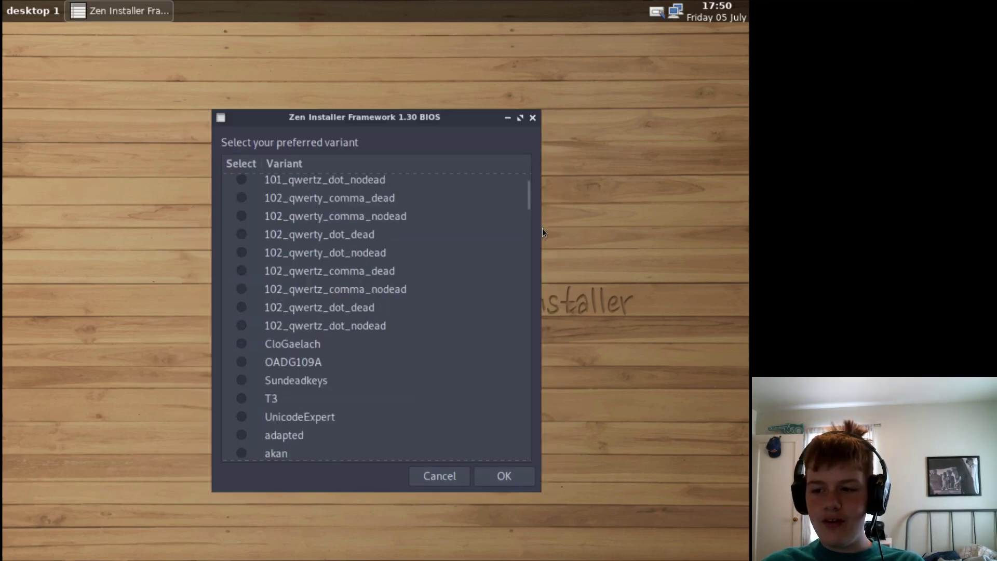
drag(524, 203, 478, 167)
click(422, 476)
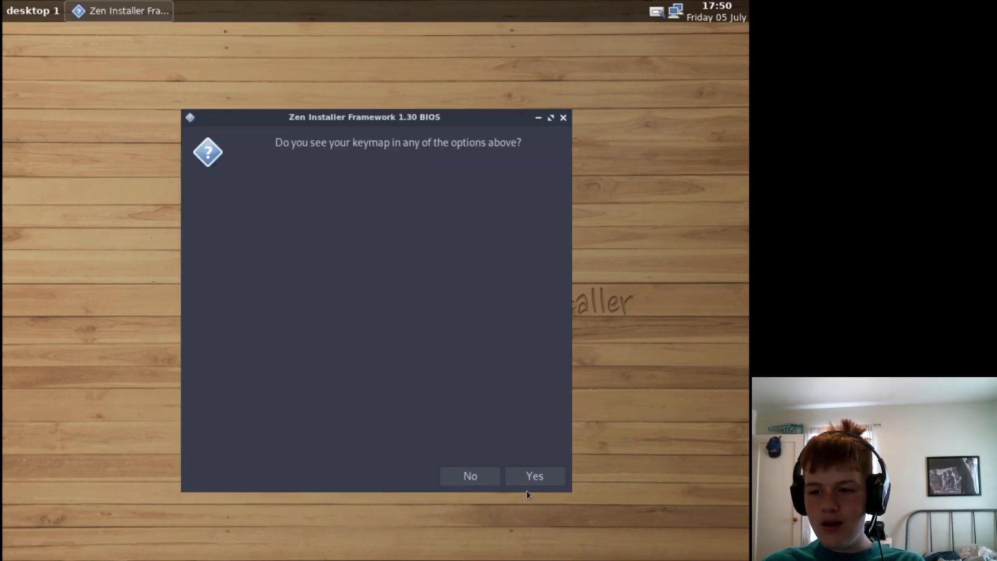
drag(276, 115, 241, 97)
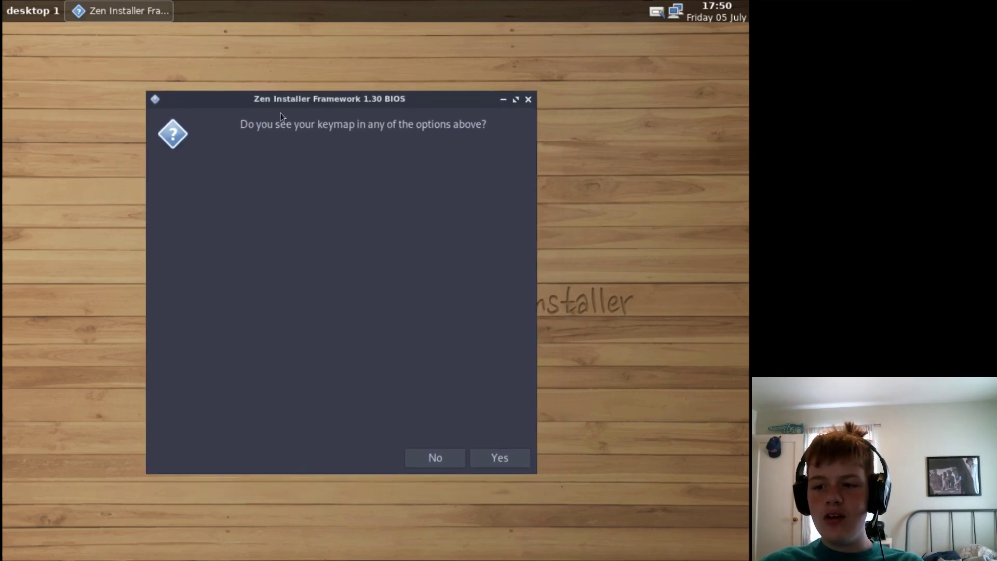
click(484, 455)
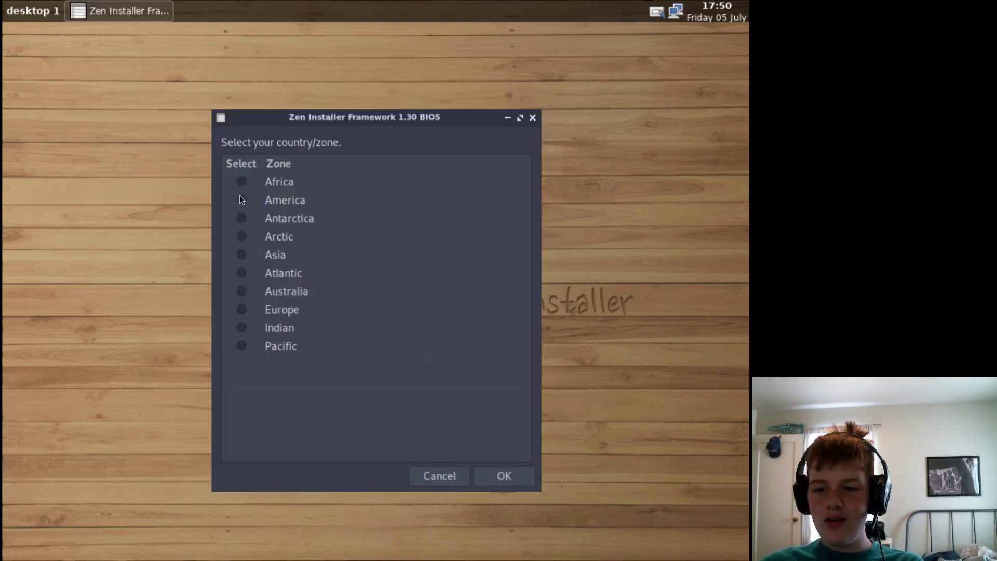
- Set the time zone to America/Los_Angeles with the clock on UTC
click(241, 199)
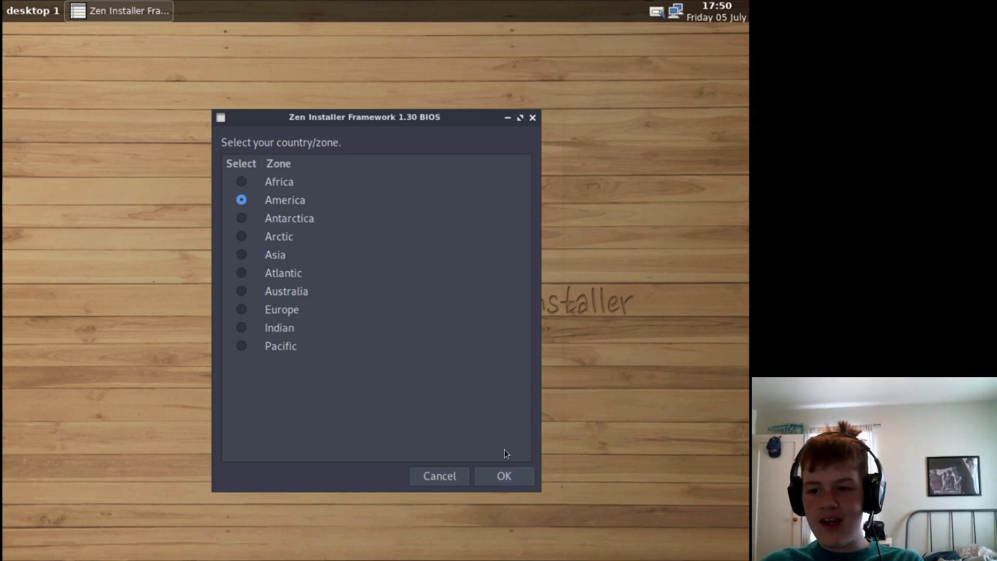
click(514, 471)
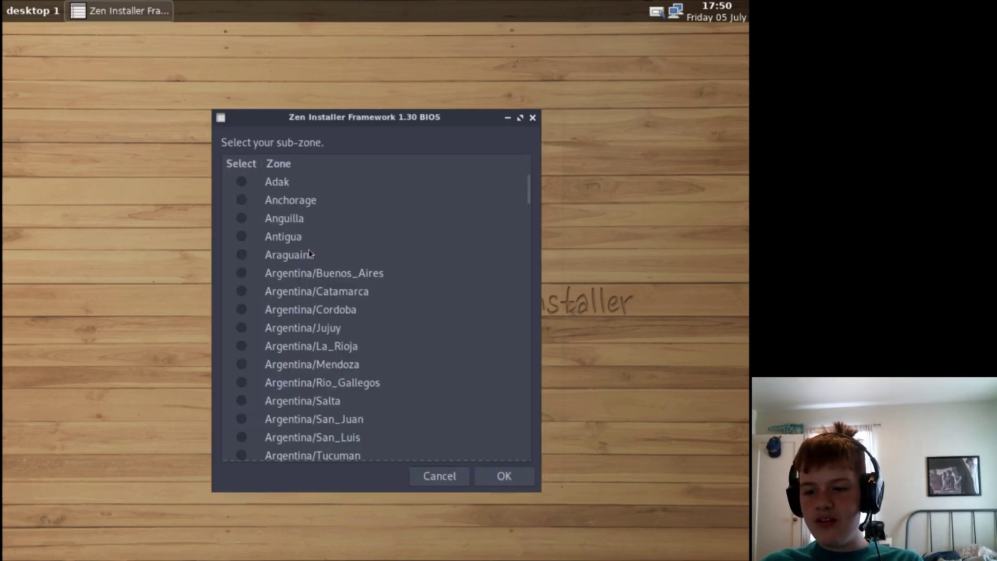
scroll(308, 251, down, 5)
scroll(307, 251, down, 18)
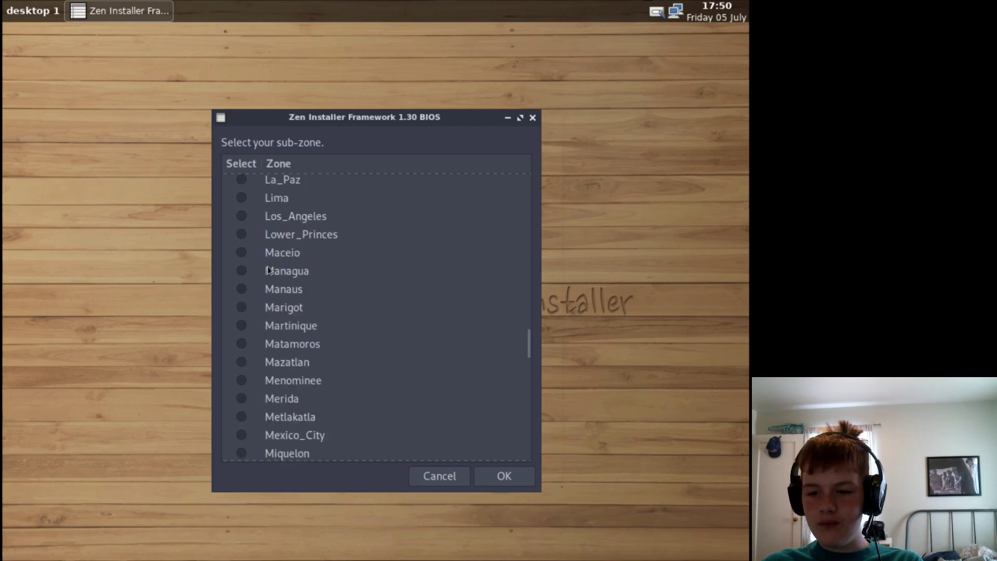
click(241, 215)
click(502, 476)
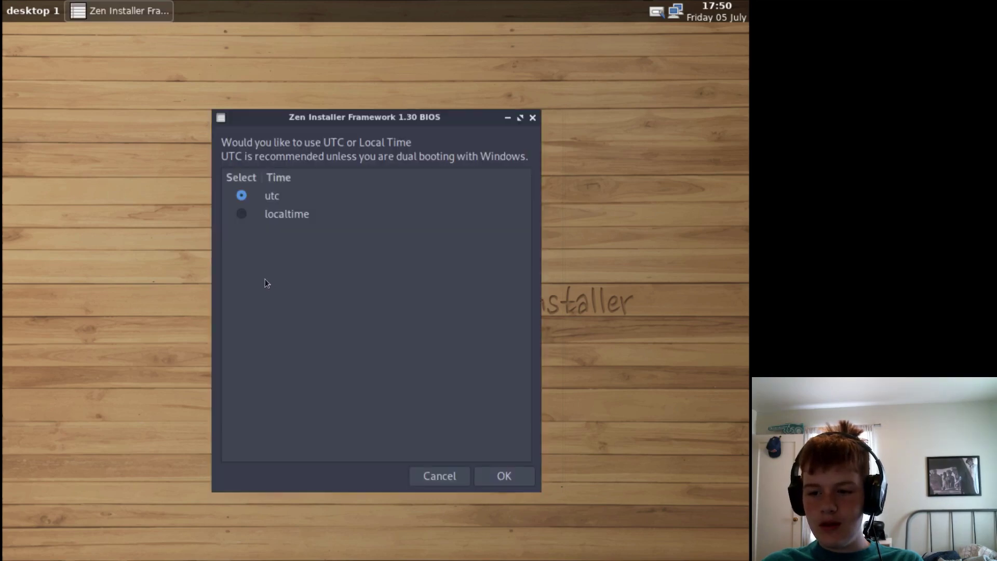
click(511, 477)
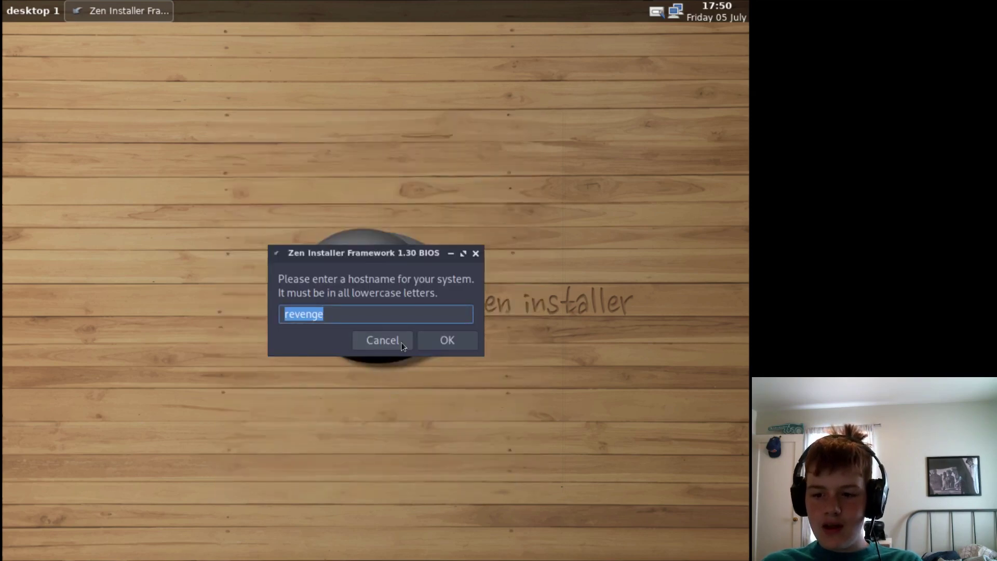
- Keep the hostname revenge, then enter the new username and the root password
click(429, 337)
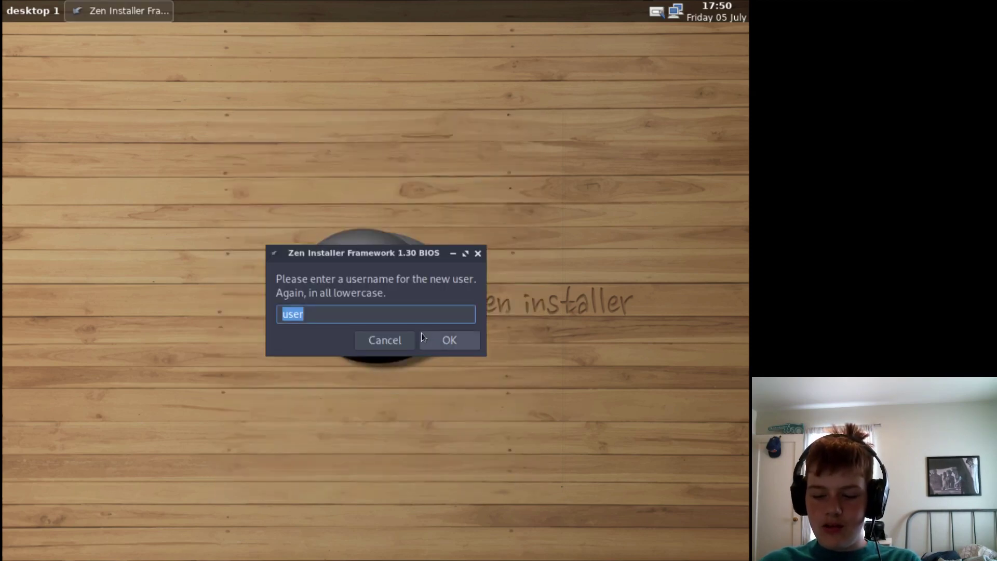
key(Return)
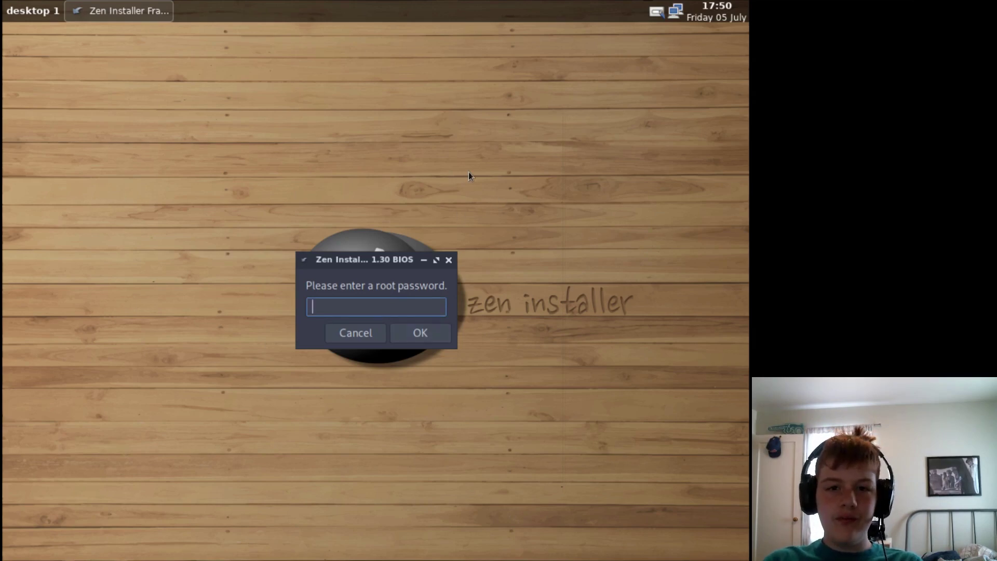
key(Return)
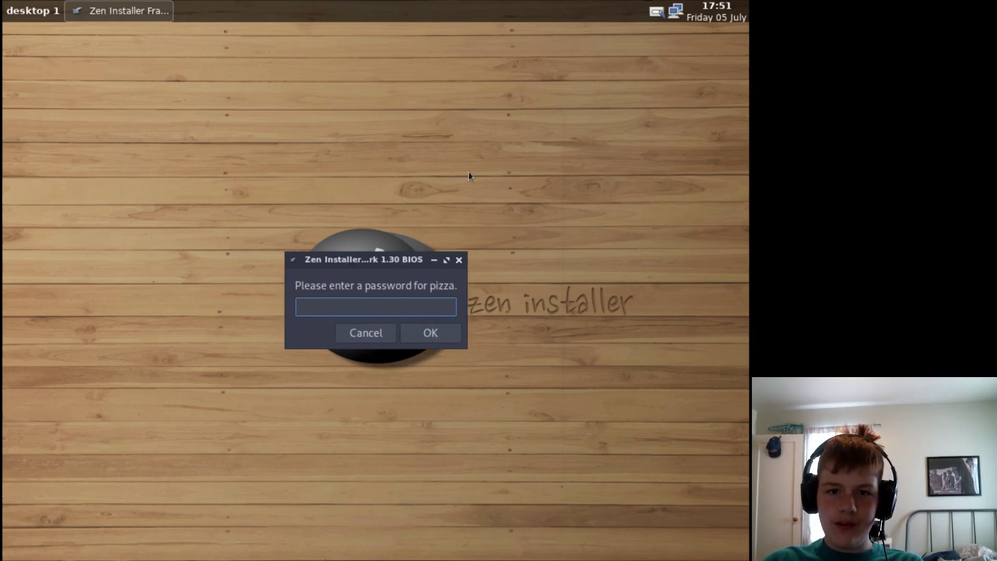
- Enter the new user's password and accept the default shell
text(p)
key(Return)
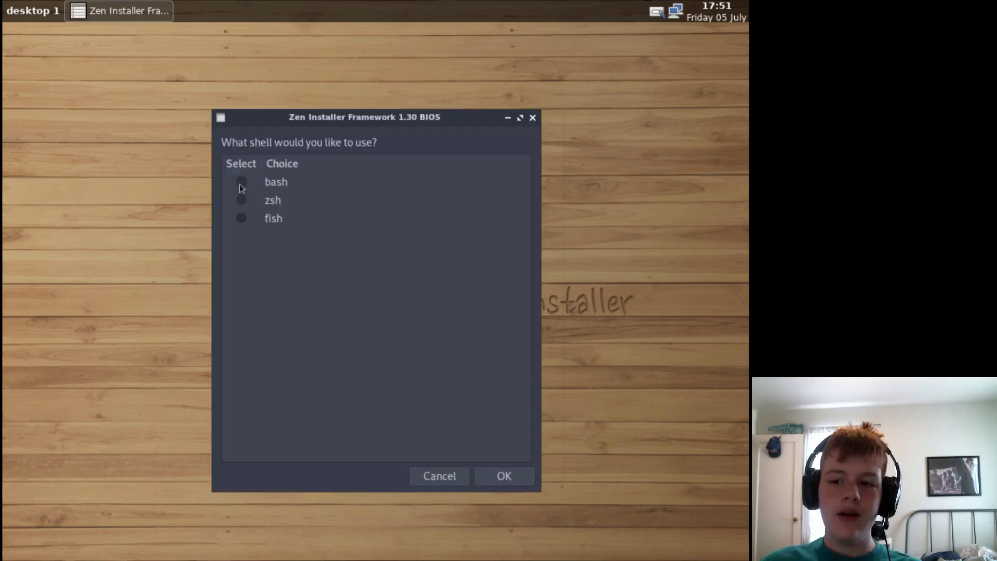
click(506, 475)
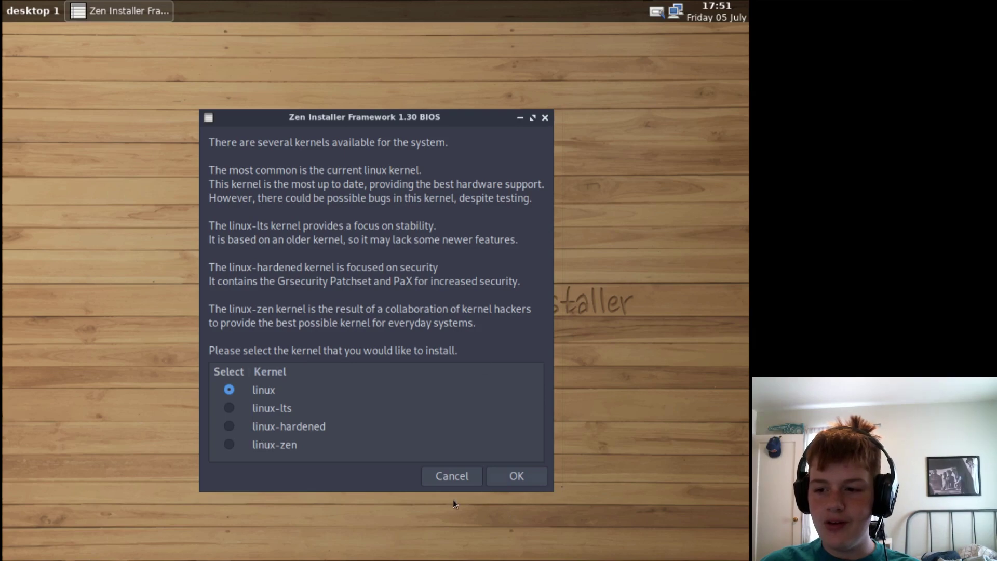
- Install the standard linux kernel and decline revenge_repo, pikaur and printer support
click(523, 474)
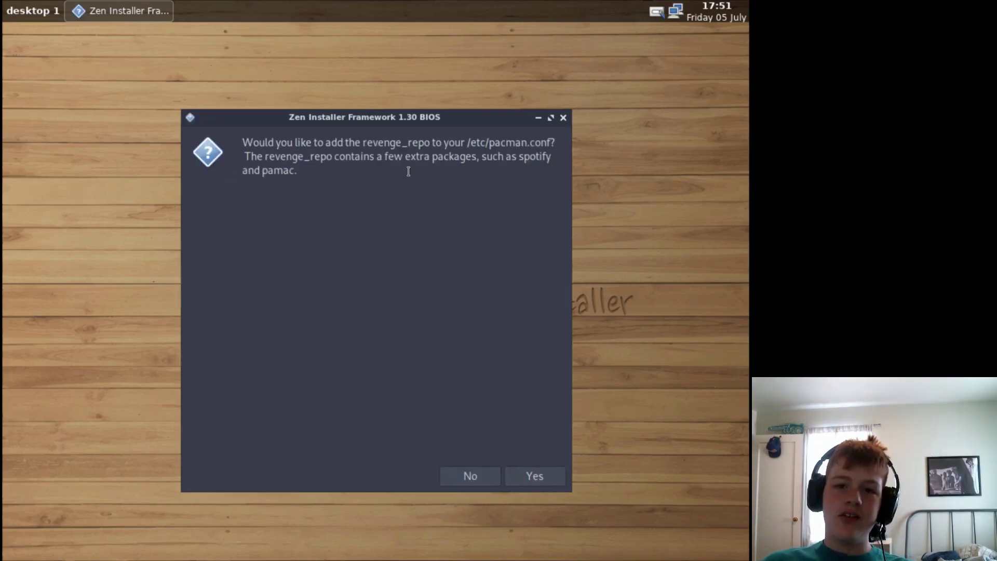
drag(386, 119, 473, 92)
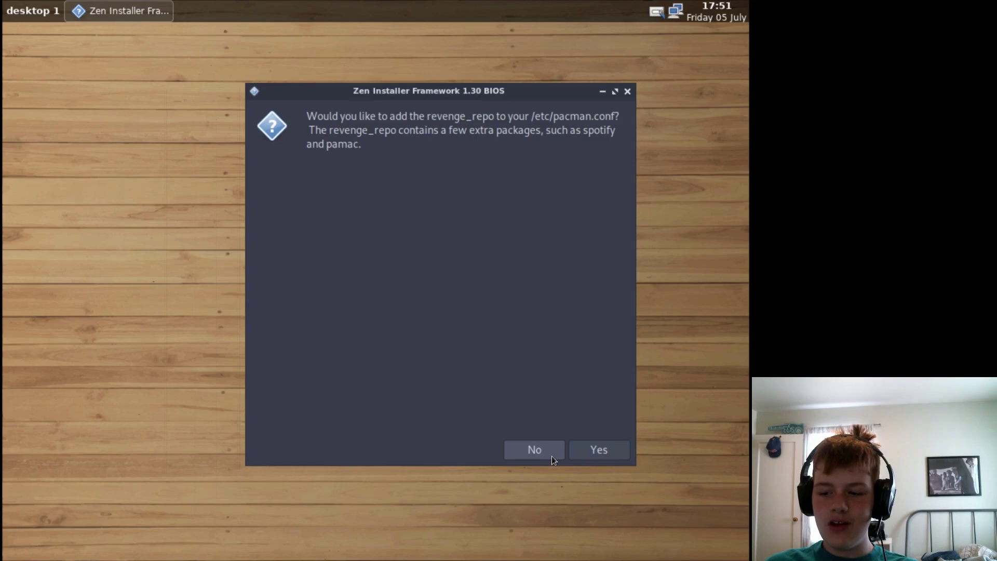
click(557, 450)
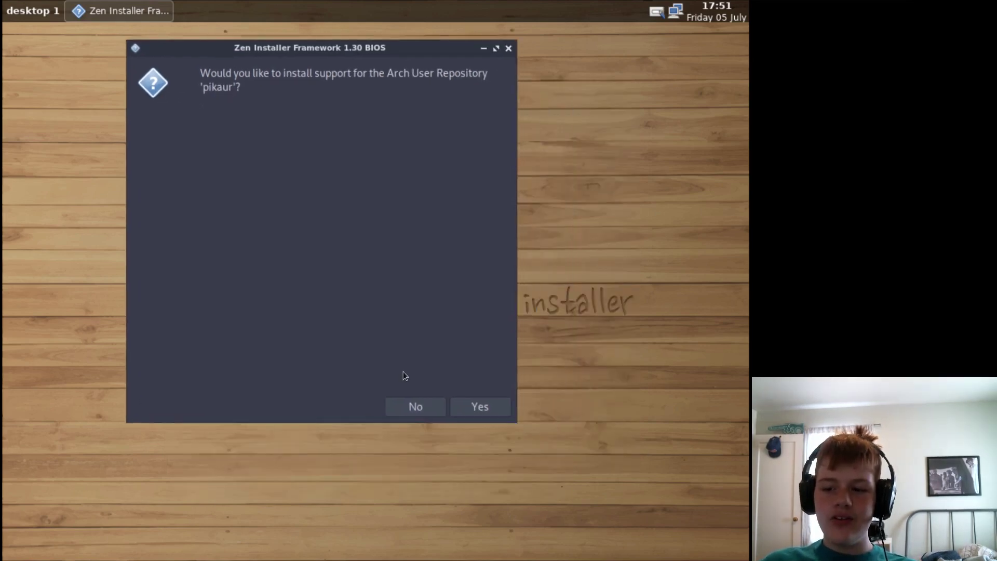
click(405, 408)
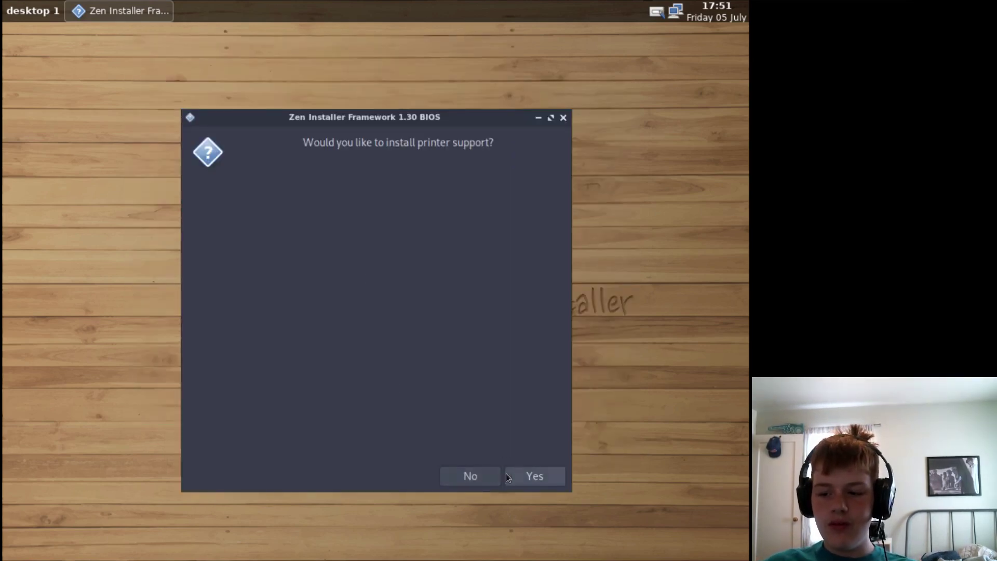
click(487, 473)
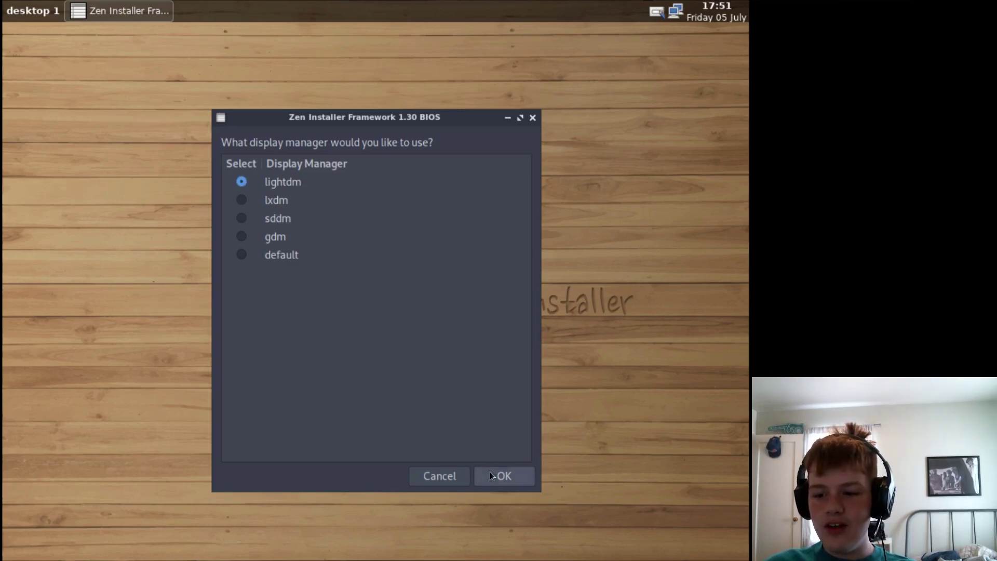
- Use the default display manager and choose the xfce4 xfce4-goodies desktop
click(242, 254)
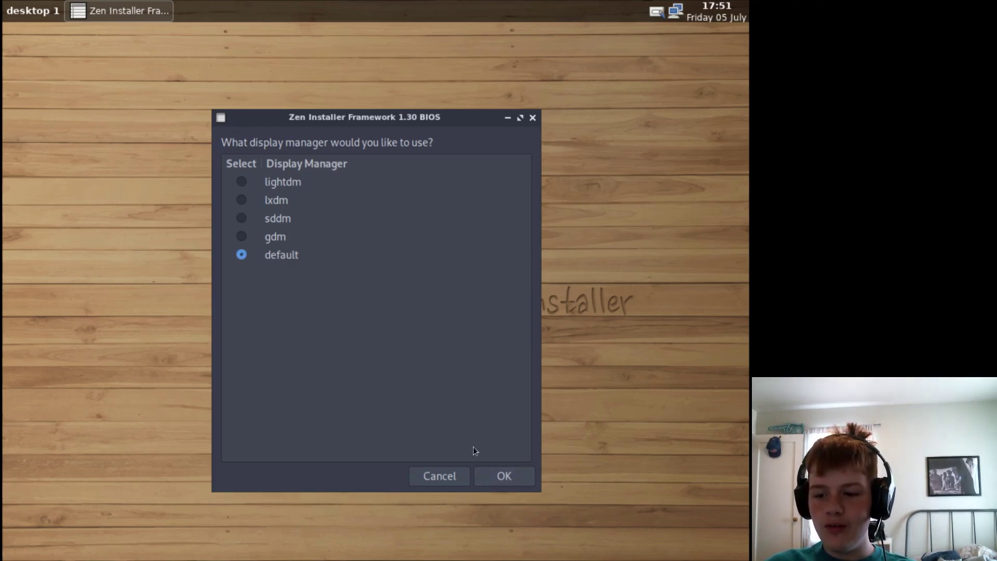
click(501, 475)
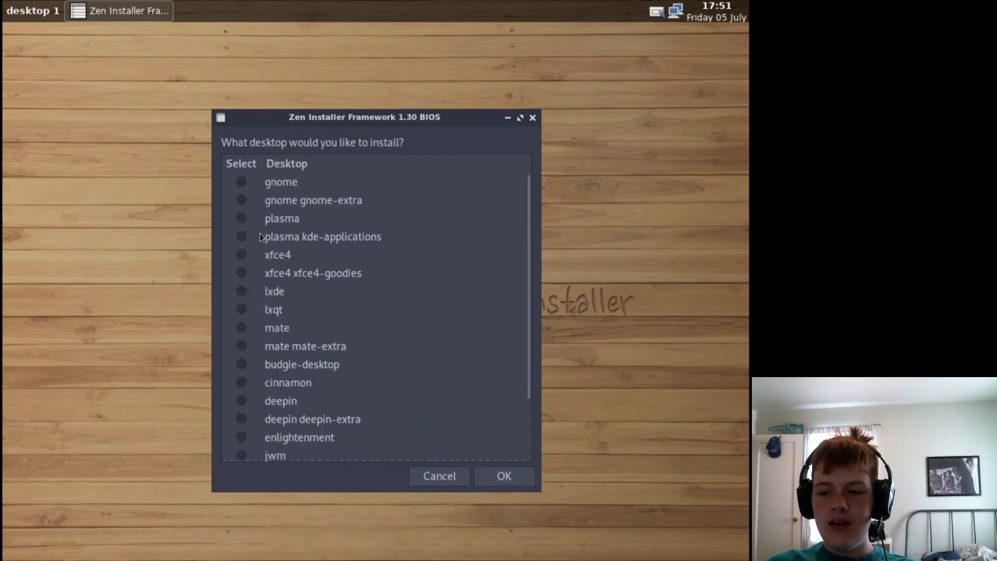
click(243, 255)
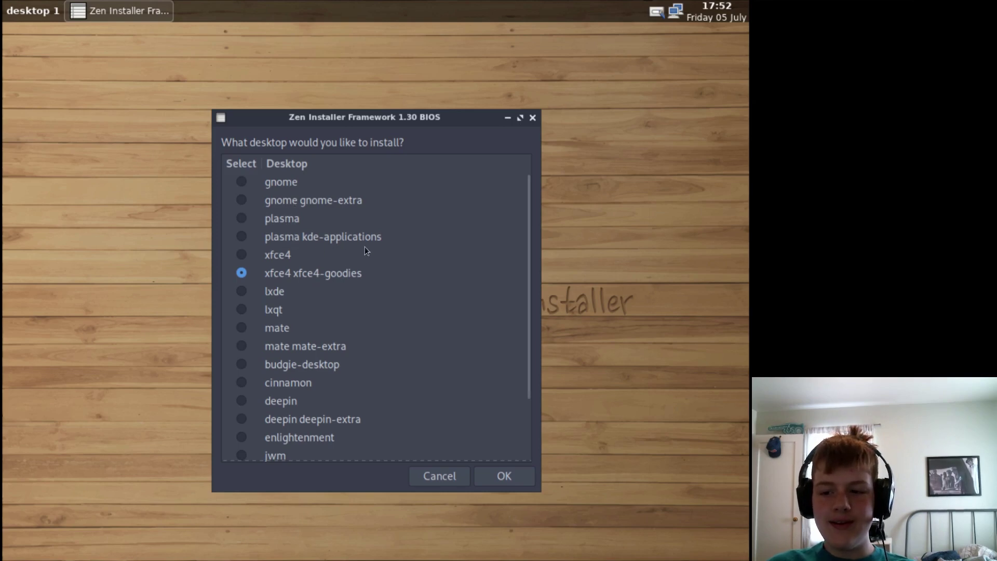
scroll(254, 253, down, 3)
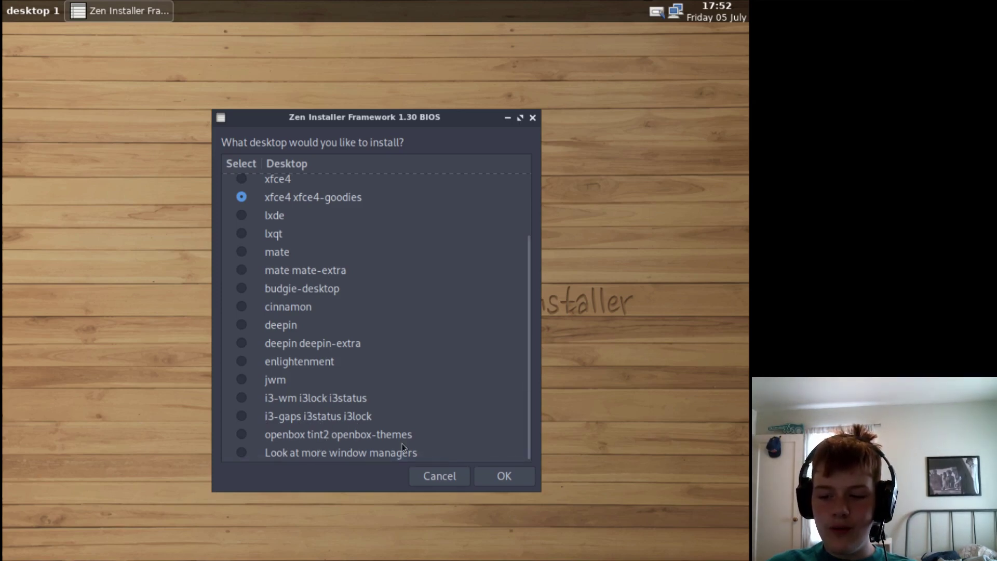
click(251, 455)
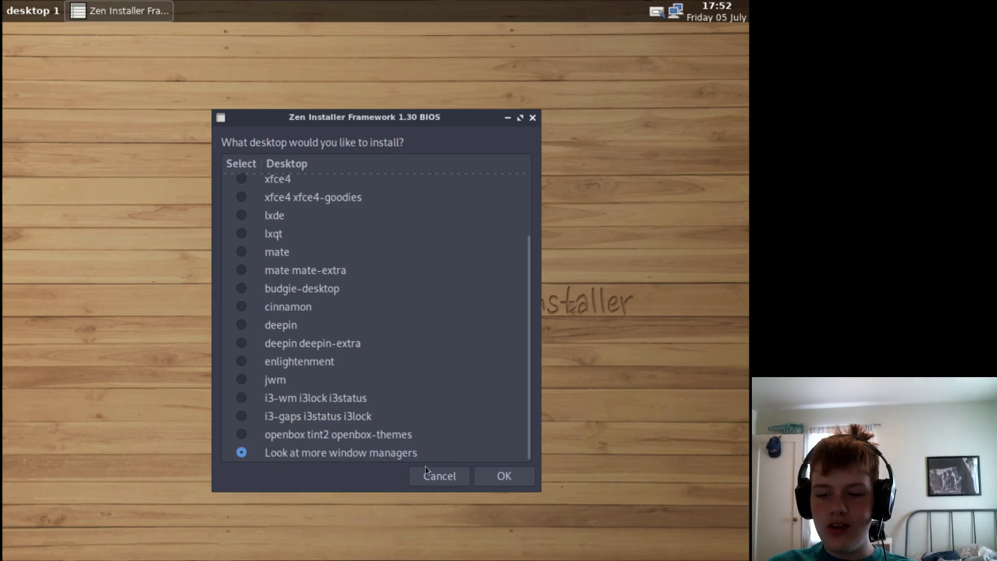
click(242, 198)
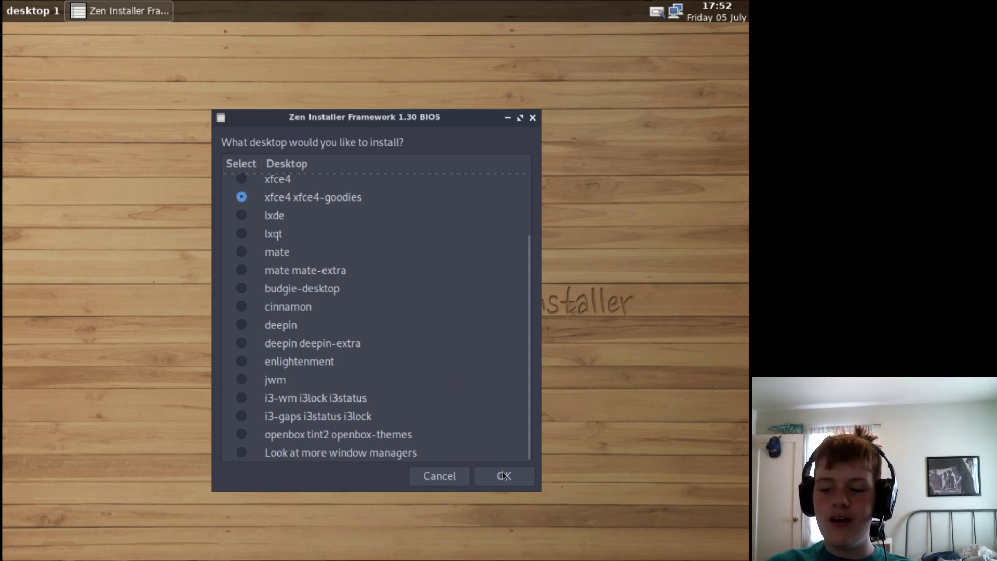
scroll(408, 350, up, 3)
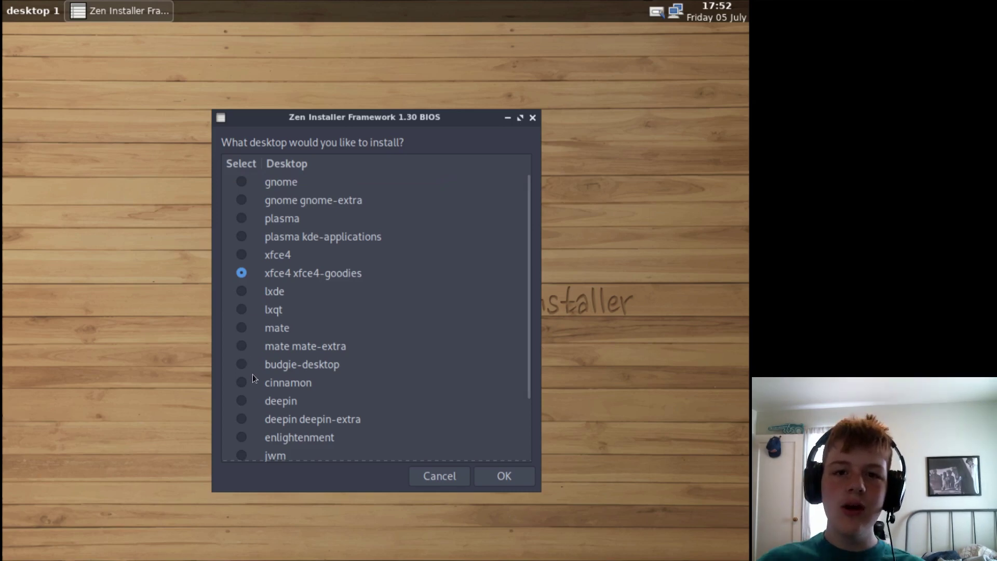
click(498, 475)
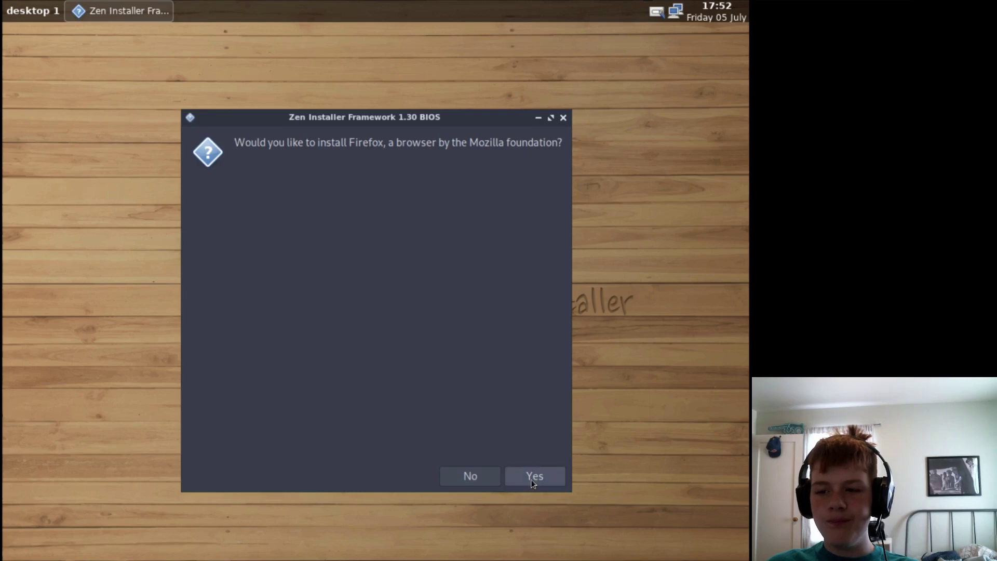
- Install Firefox without any language packs
click(533, 482)
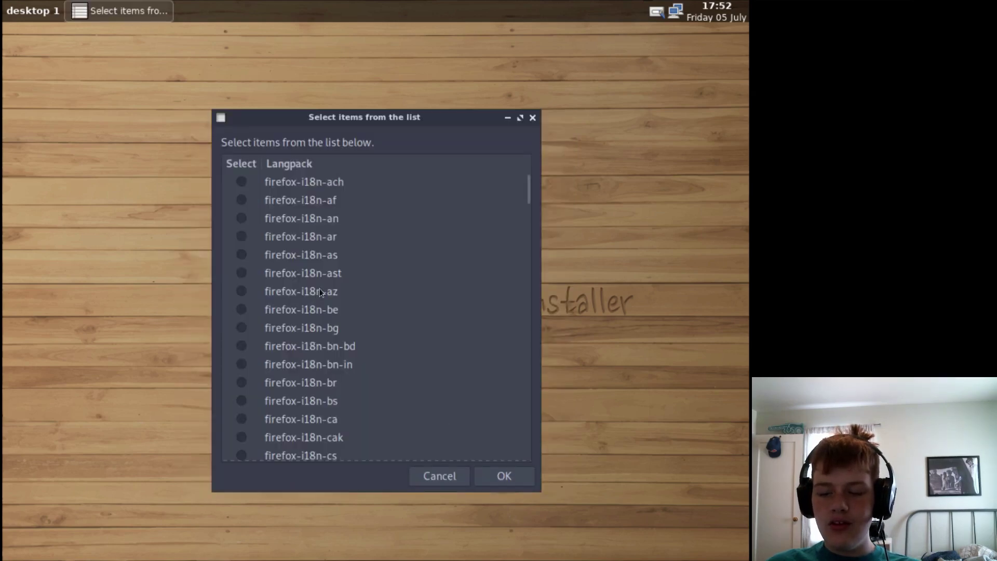
scroll(445, 415, down, 10)
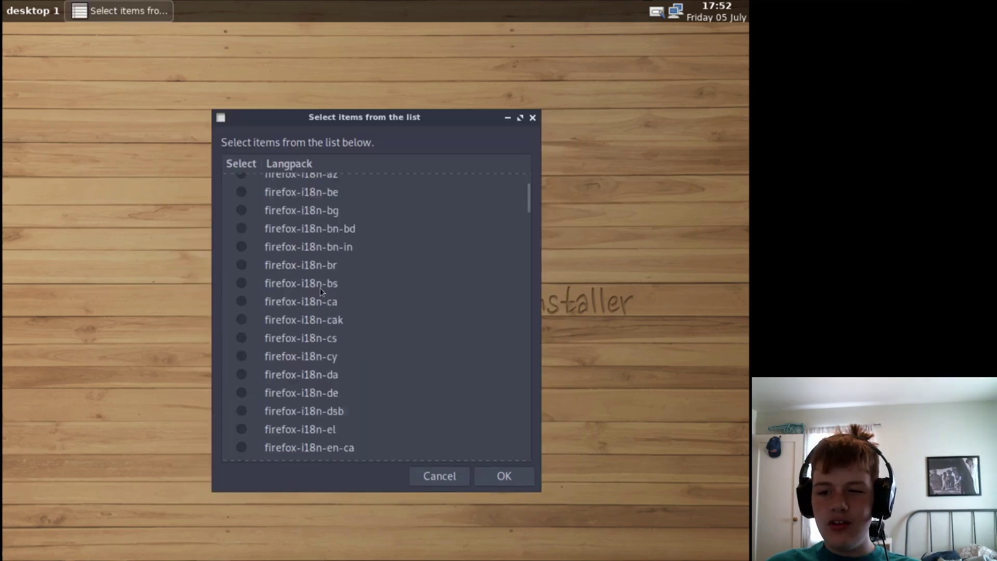
scroll(409, 272, down, 5)
click(445, 475)
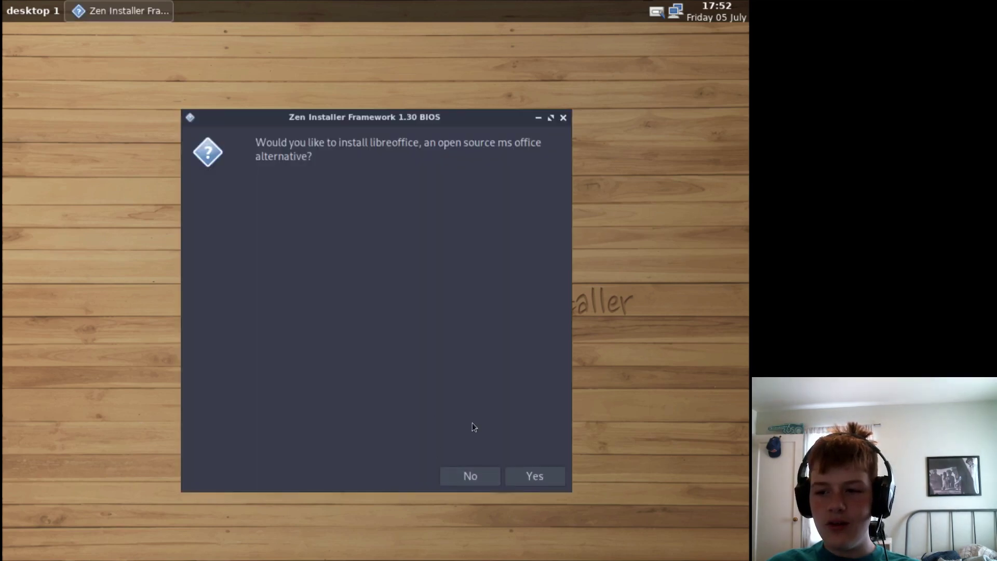
- Install the fresh LibreOffice version without any language packs
click(535, 473)
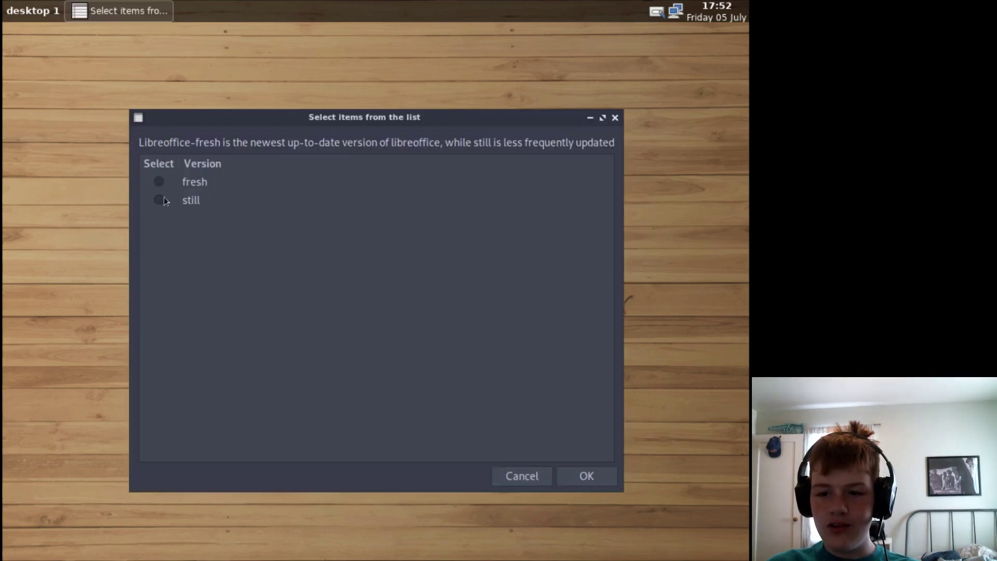
click(159, 181)
click(590, 481)
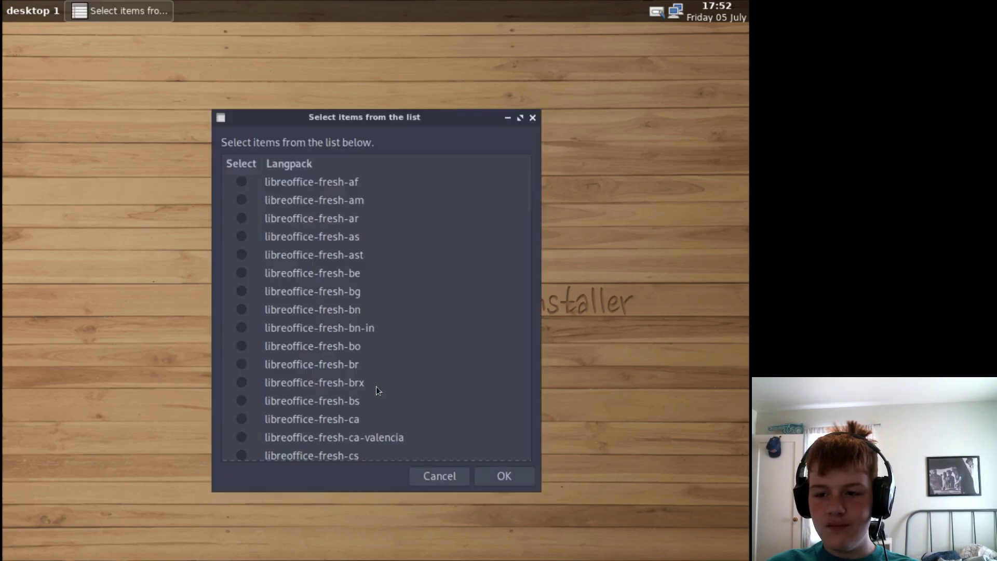
scroll(311, 276, down, 20)
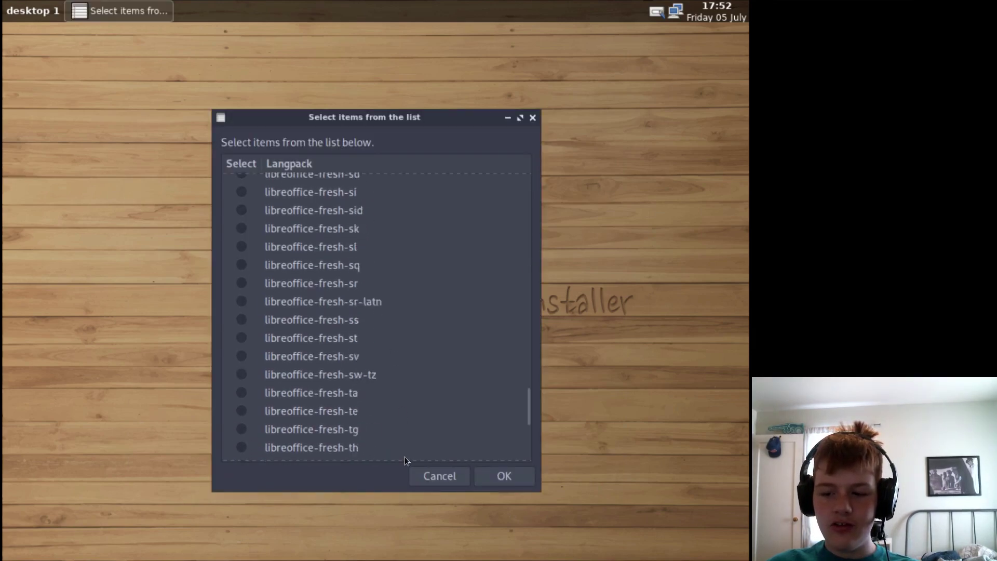
scroll(403, 456, down, 5)
click(425, 472)
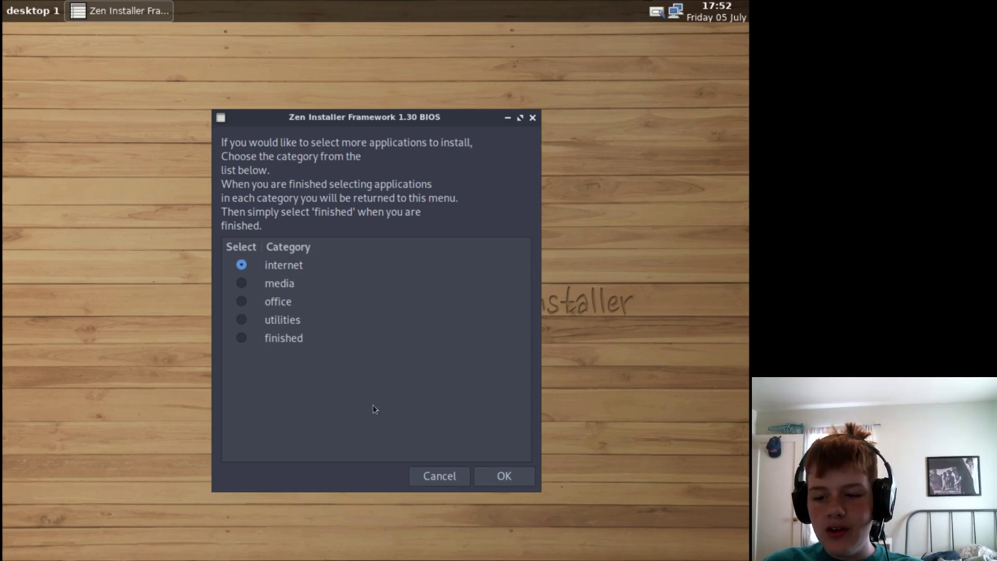
- Browse the internet and media application lists without adding anything
click(502, 478)
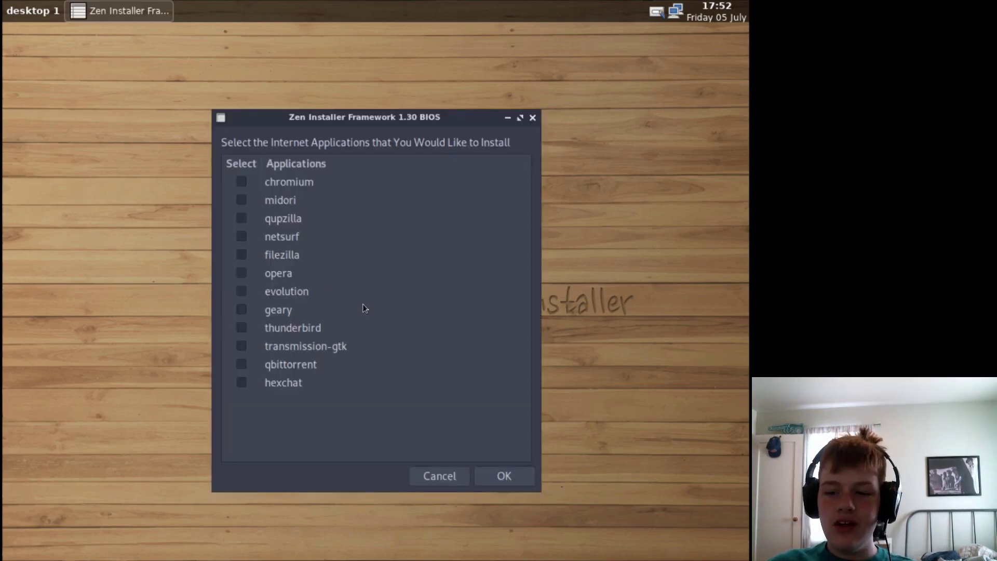
click(433, 475)
click(492, 473)
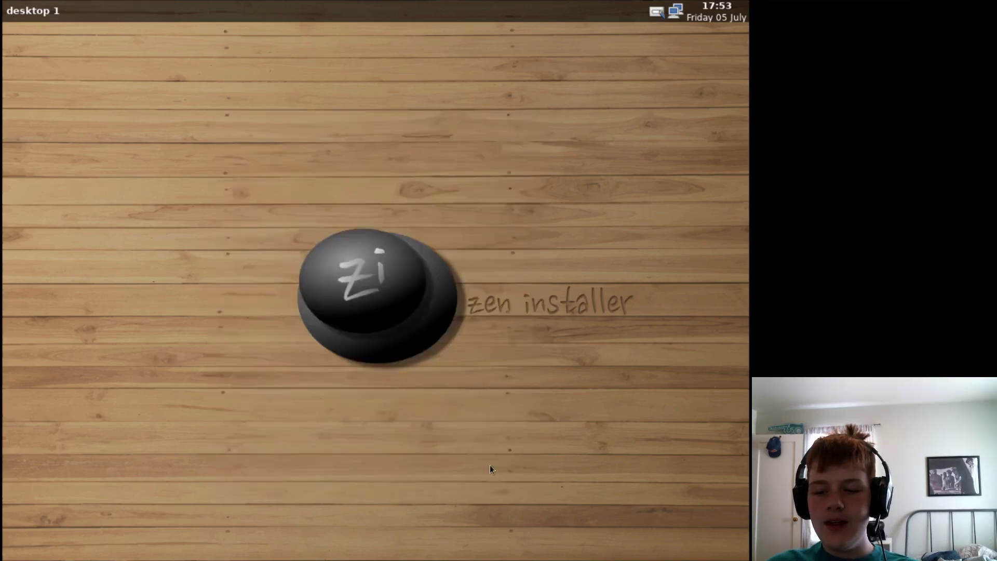
scroll(416, 297, down, 1)
scroll(414, 300, up, 1)
scroll(412, 307, down, 1)
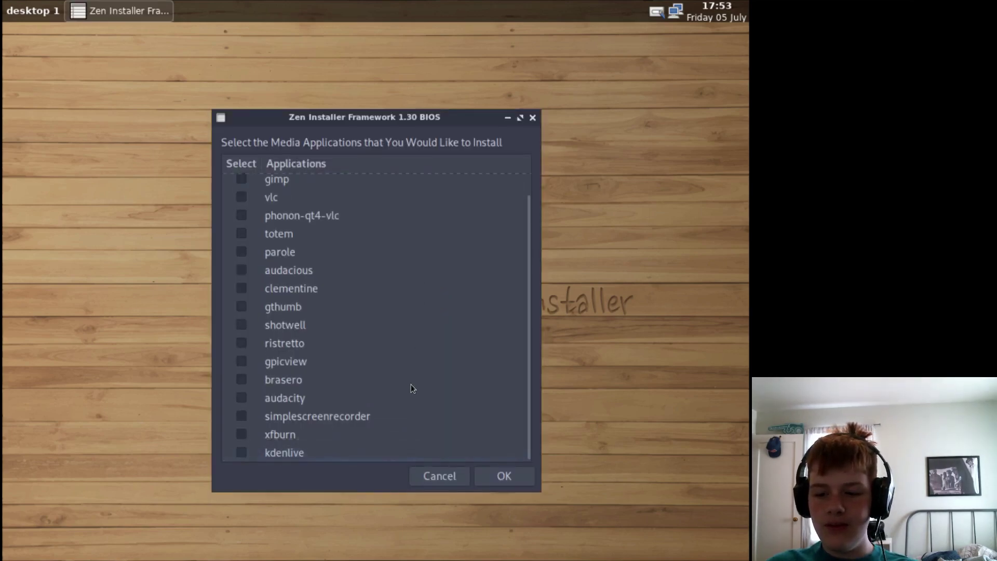
scroll(410, 384, up, 1)
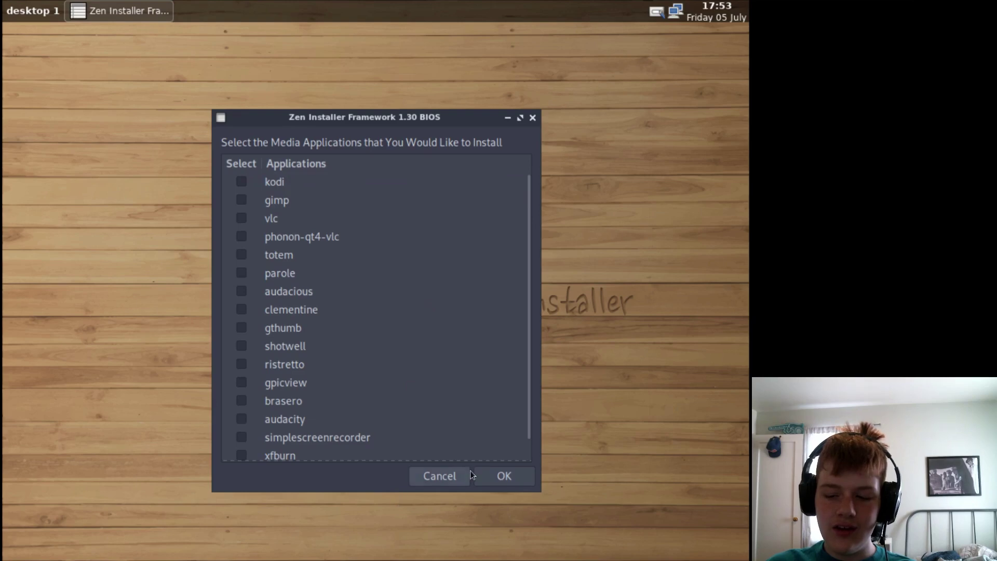
click(435, 476)
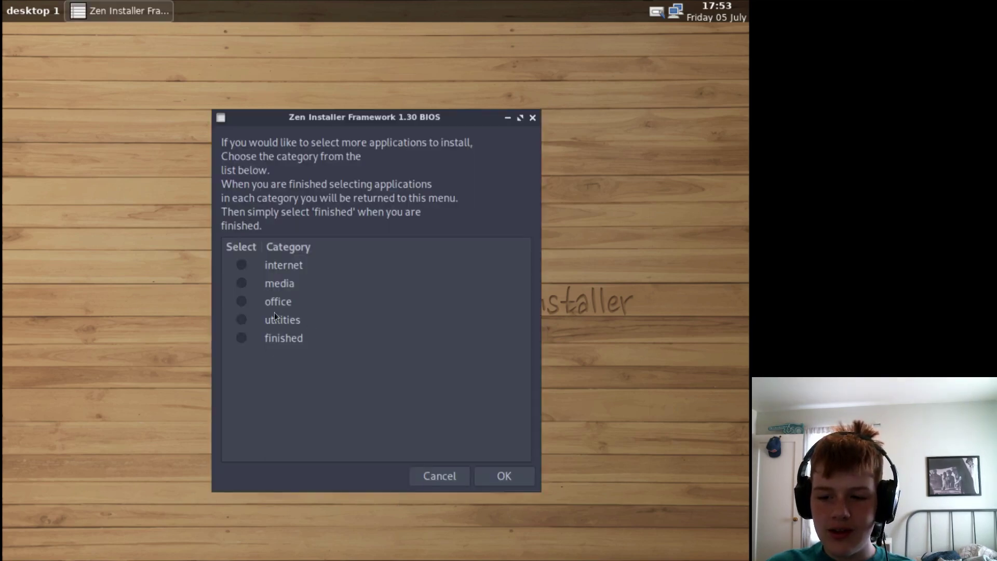
- Browse the office and utilities application lists, adding nothing
click(241, 321)
click(502, 475)
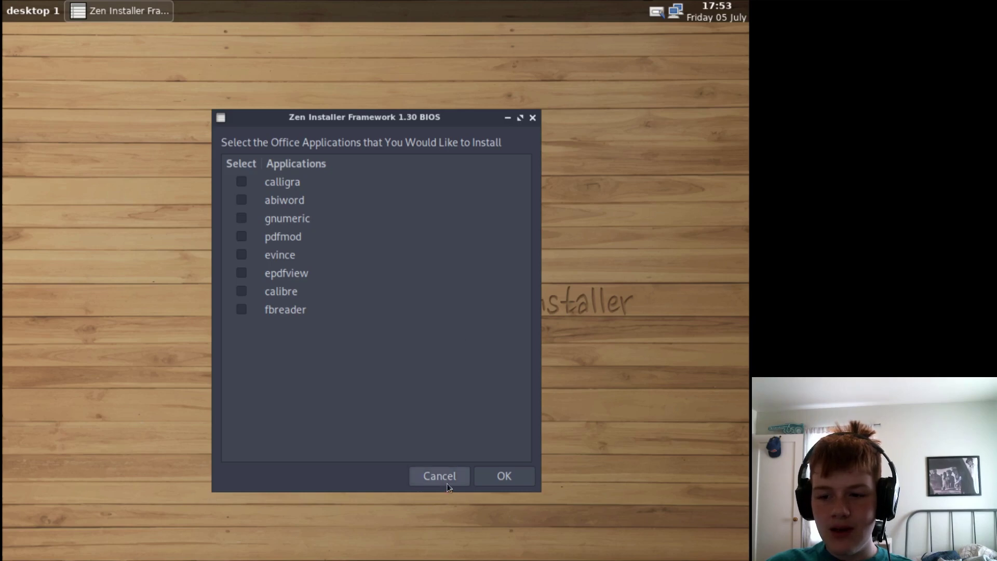
click(444, 479)
click(241, 321)
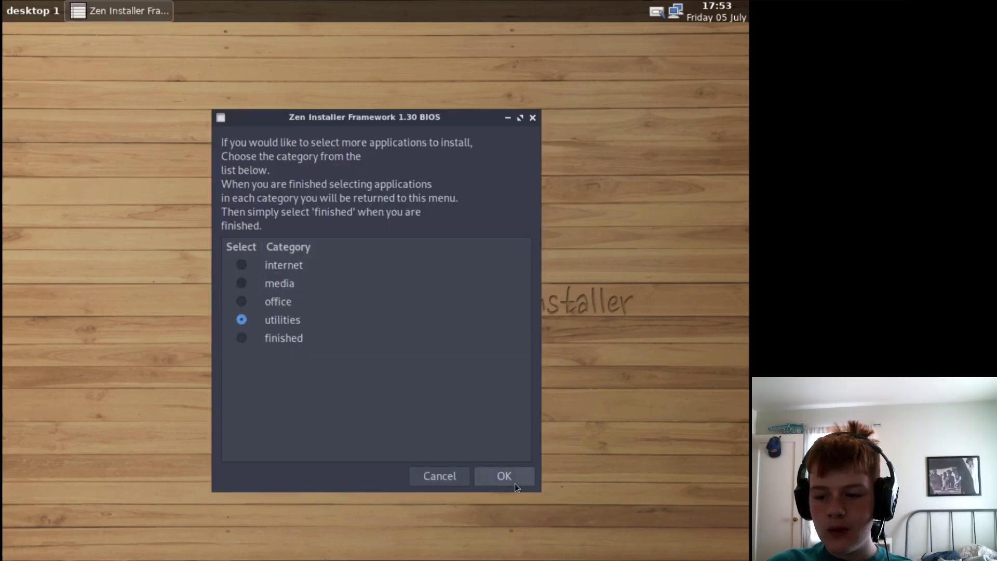
click(512, 480)
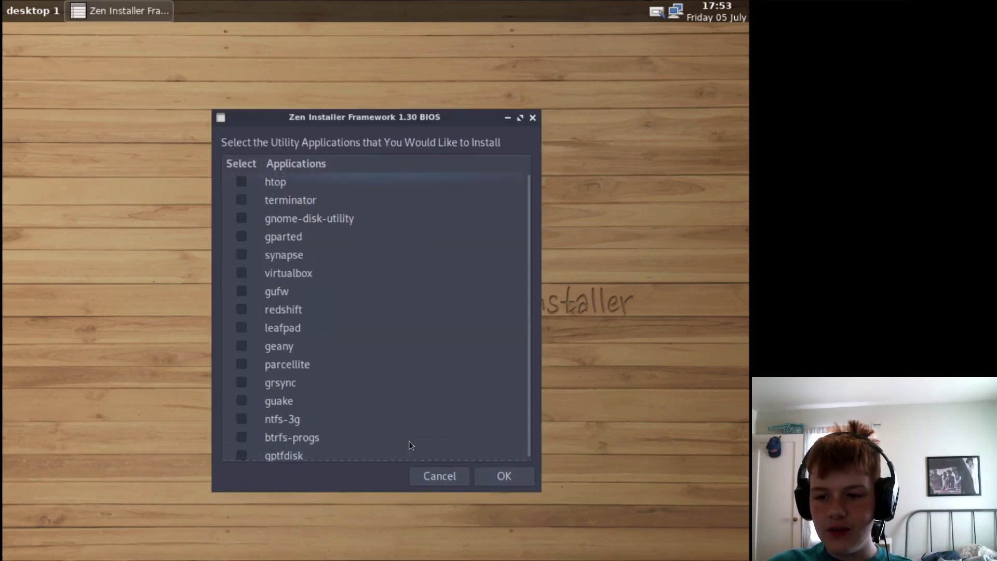
click(432, 470)
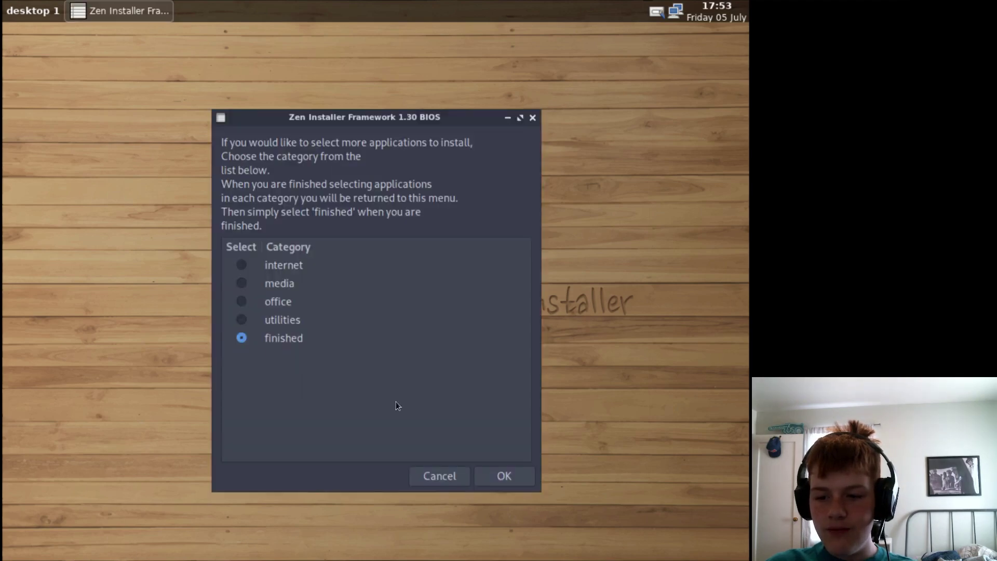
- Finish the extra applications and install the bootloader on /dev/sda
click(504, 476)
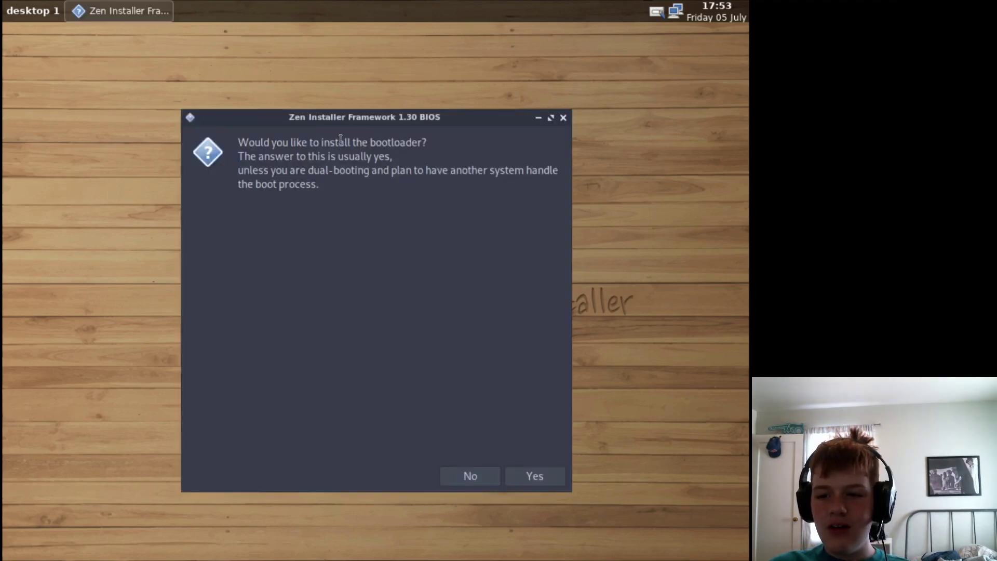
drag(319, 123, 298, 115)
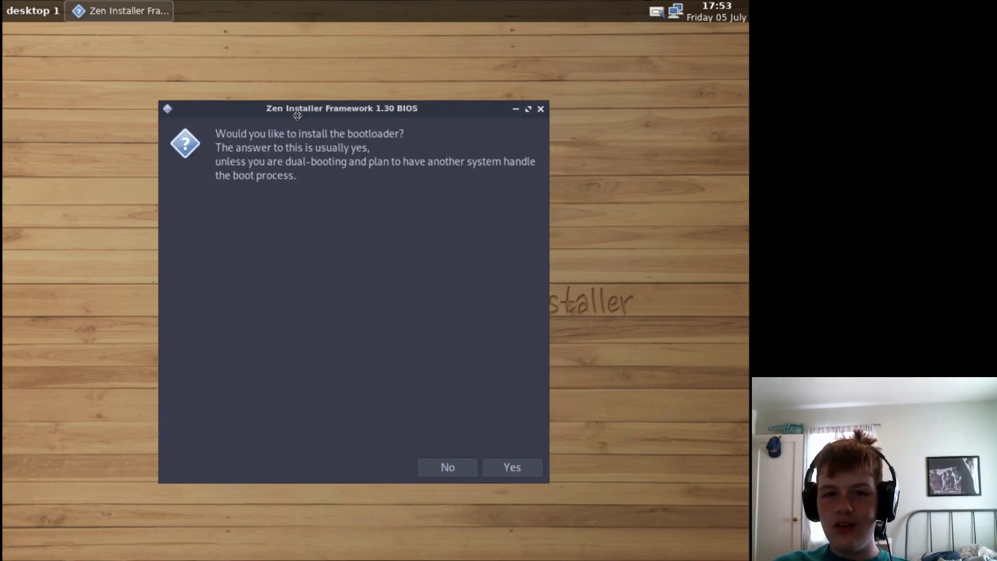
click(509, 467)
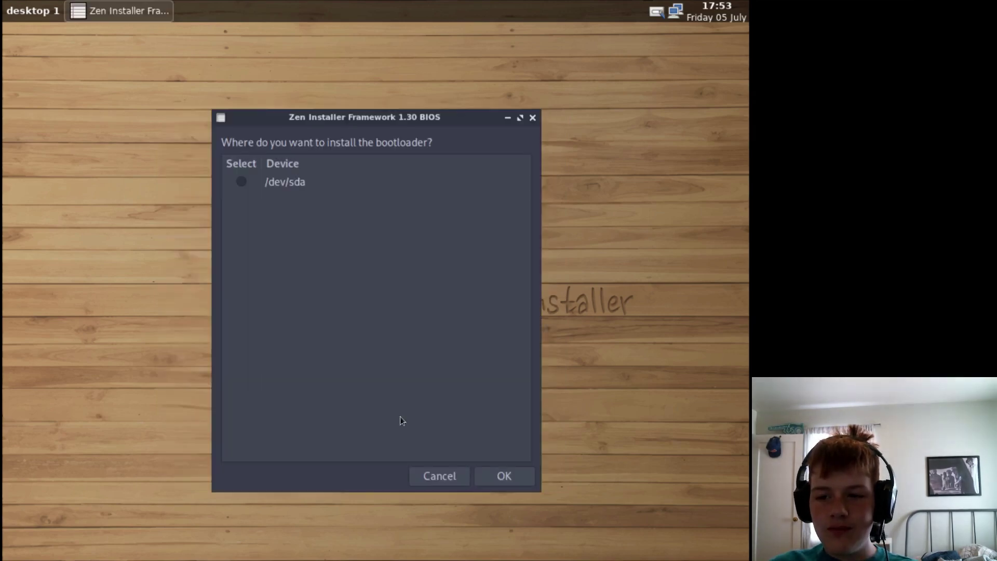
click(493, 473)
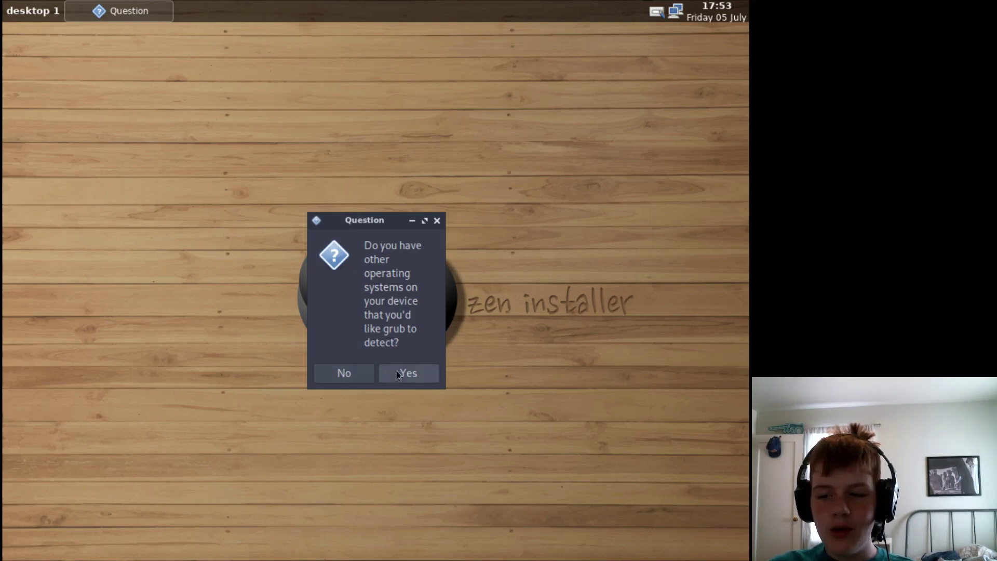
- Let grub detect other operating systems, run the installation, and dismiss the Installation Finished notice
click(358, 380)
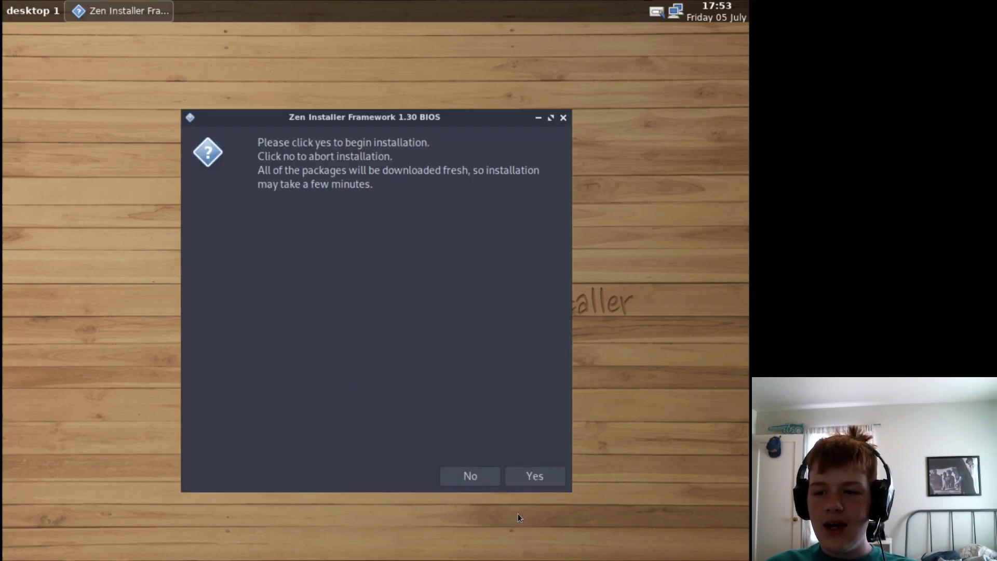
click(550, 480)
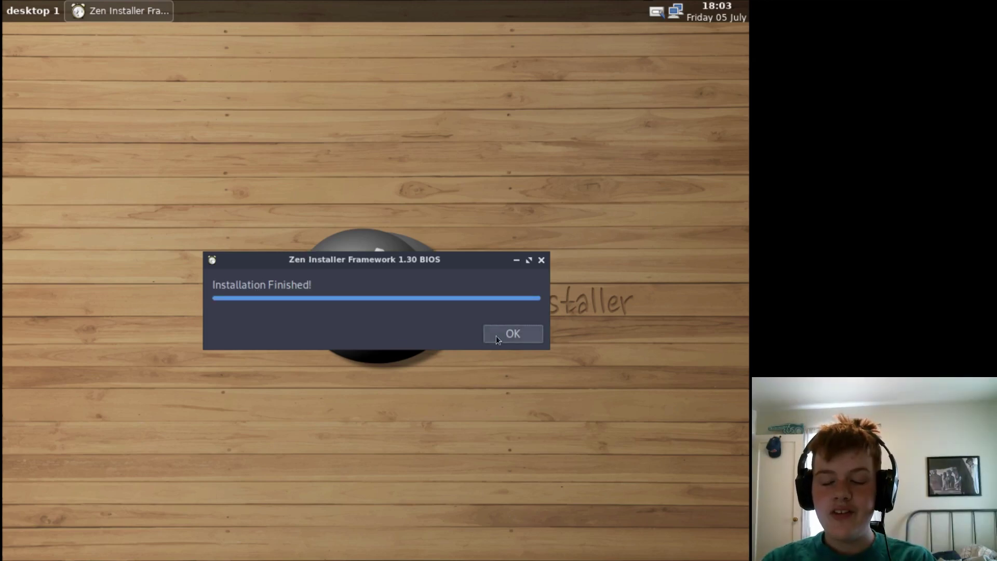
click(496, 336)
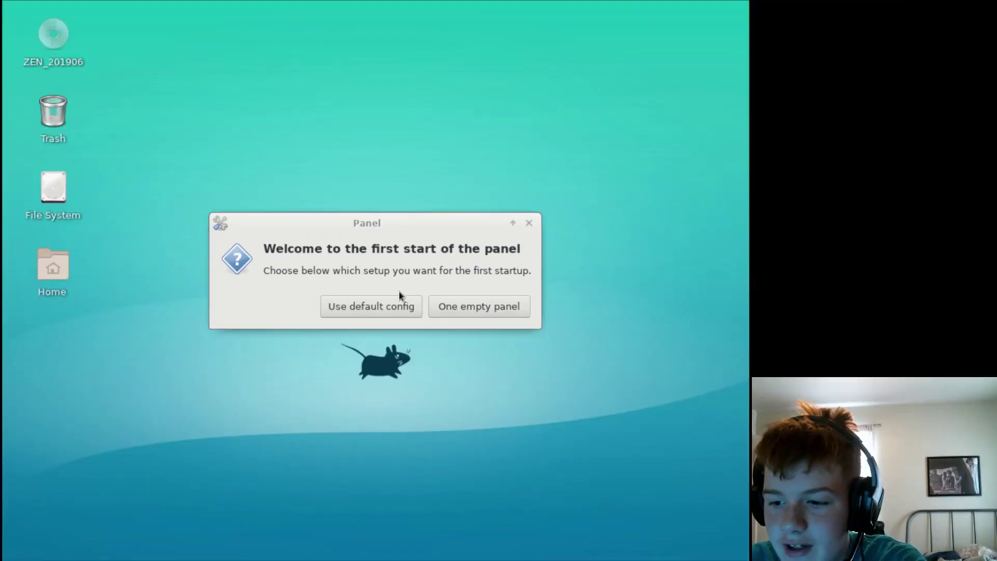
- Set up the Xfce panel with the default config and look through the Applications menu
click(363, 304)
click(51, 19)
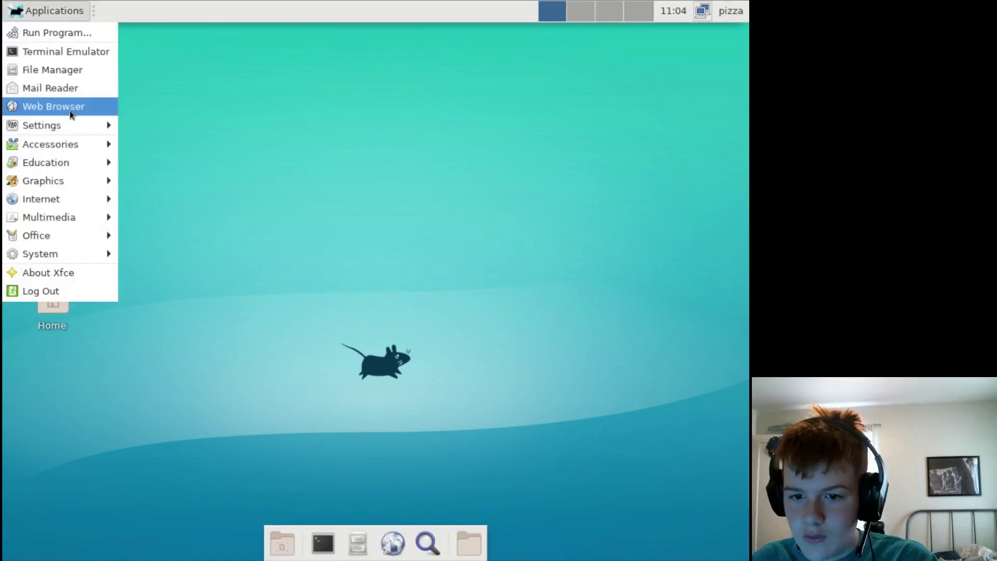
mouse_move(80, 122)
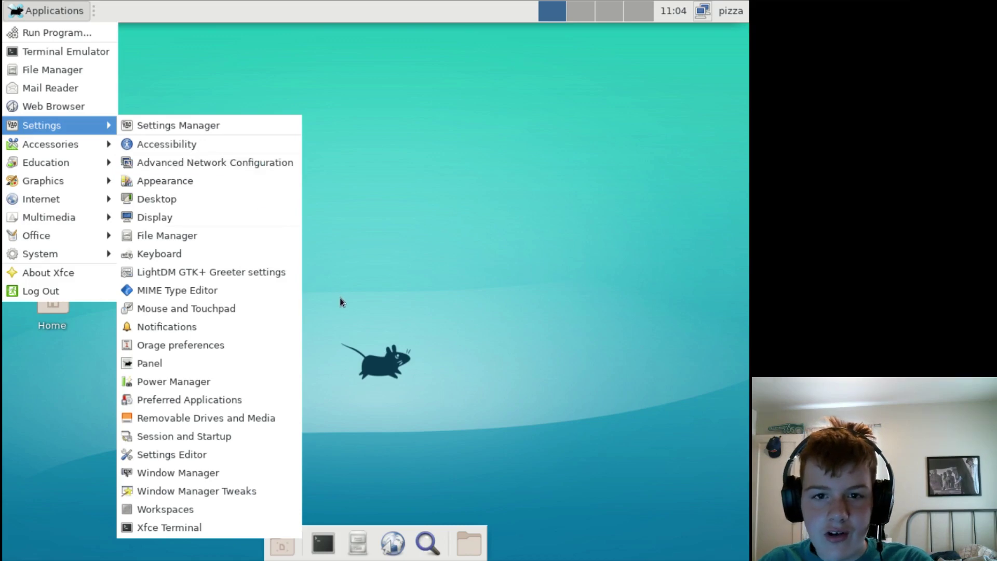
click(347, 312)
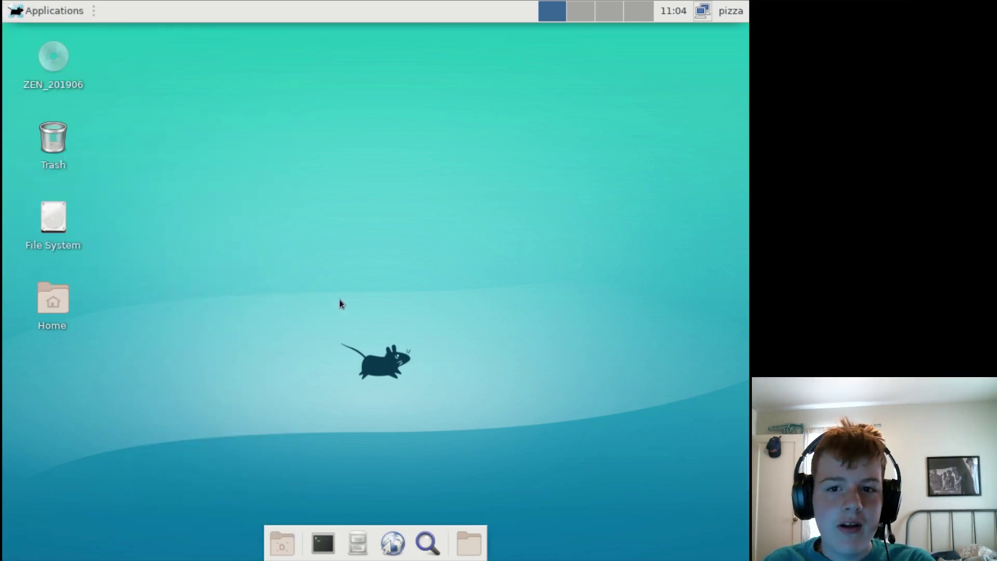
- Browse the Applications menu submenus again, then reopen the menu with Alt+F1
click(50, 18)
mouse_move(55, 127)
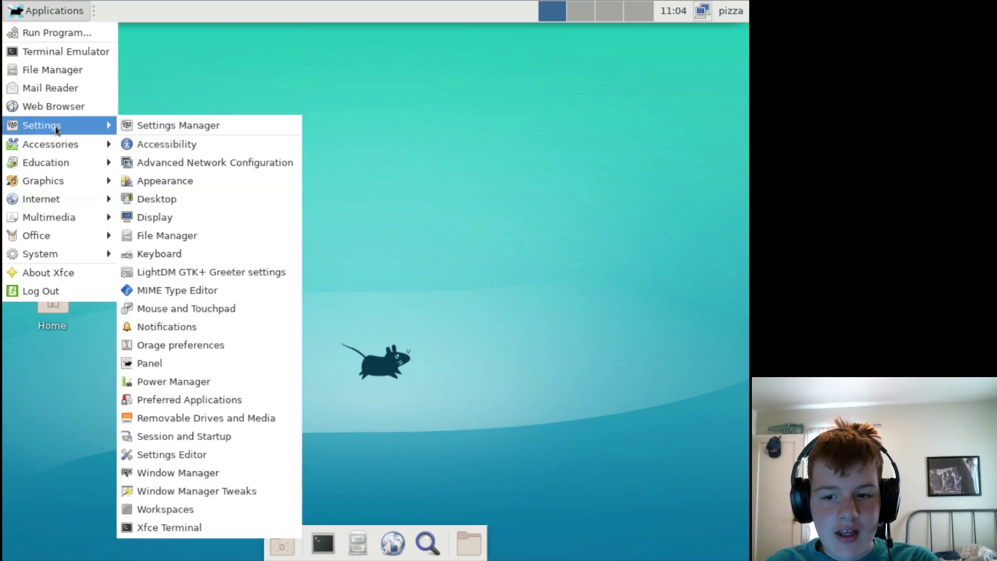
mouse_move(47, 149)
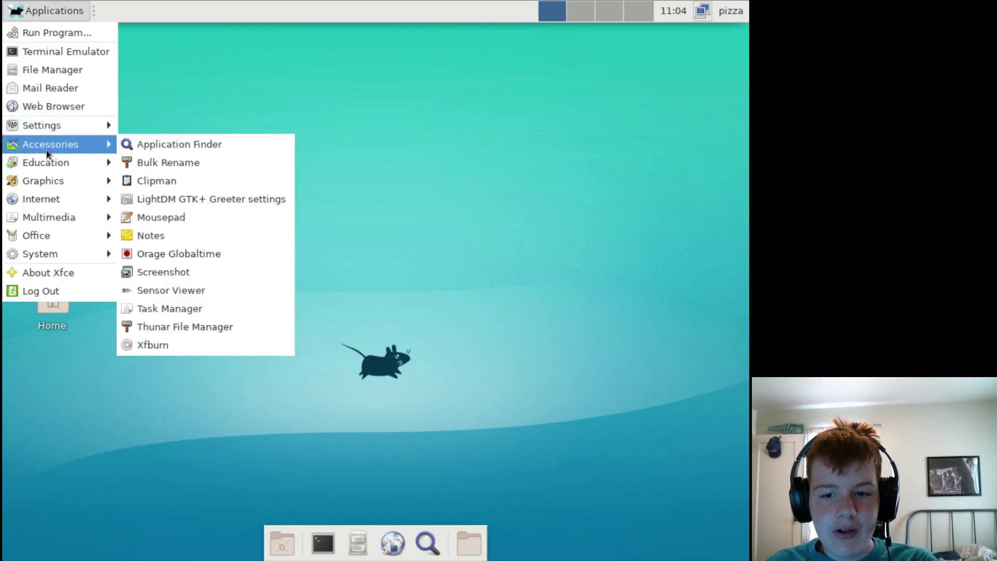
mouse_move(17, 252)
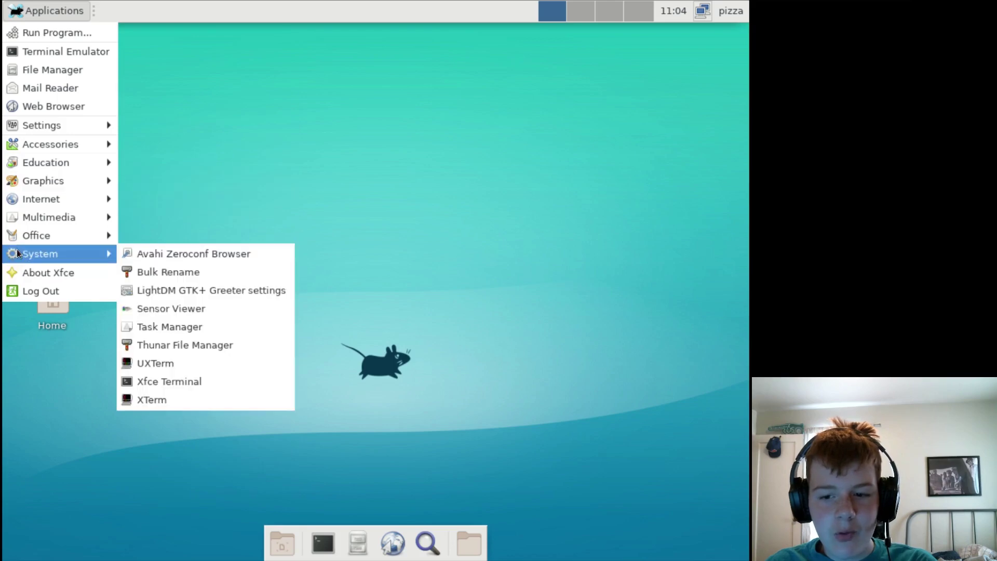
mouse_move(52, 199)
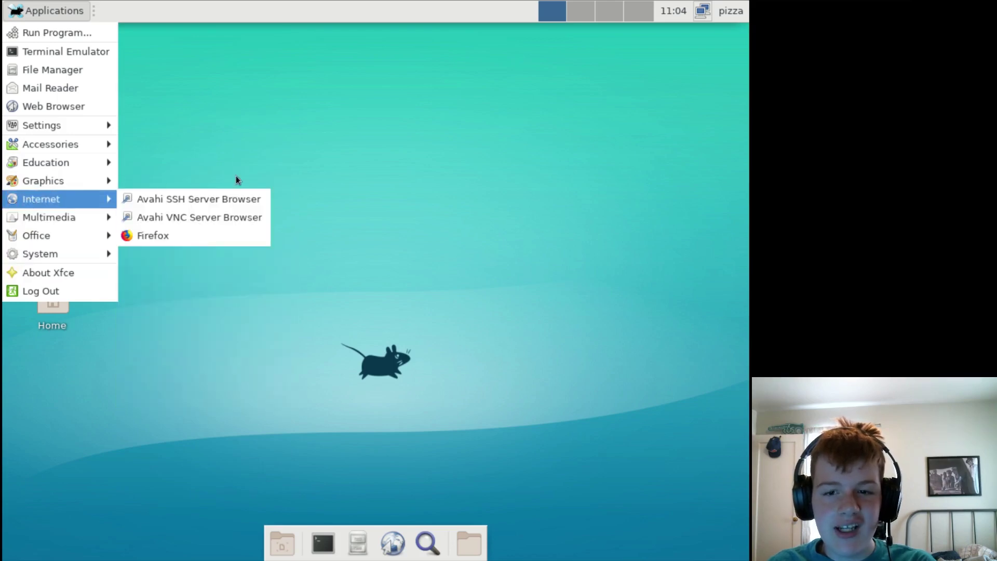
click(236, 176)
drag(220, 190, 281, 262)
key(alt+F1)
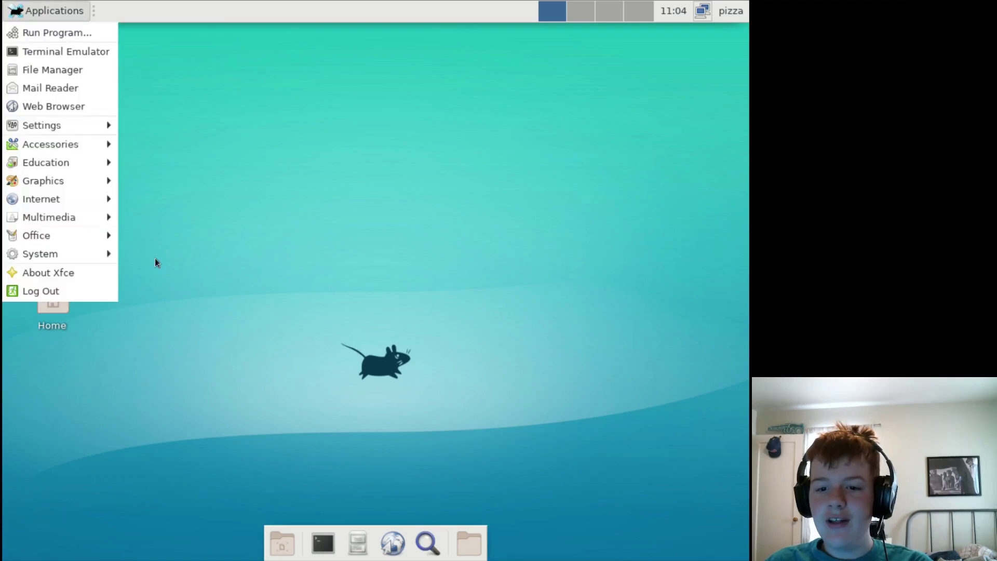